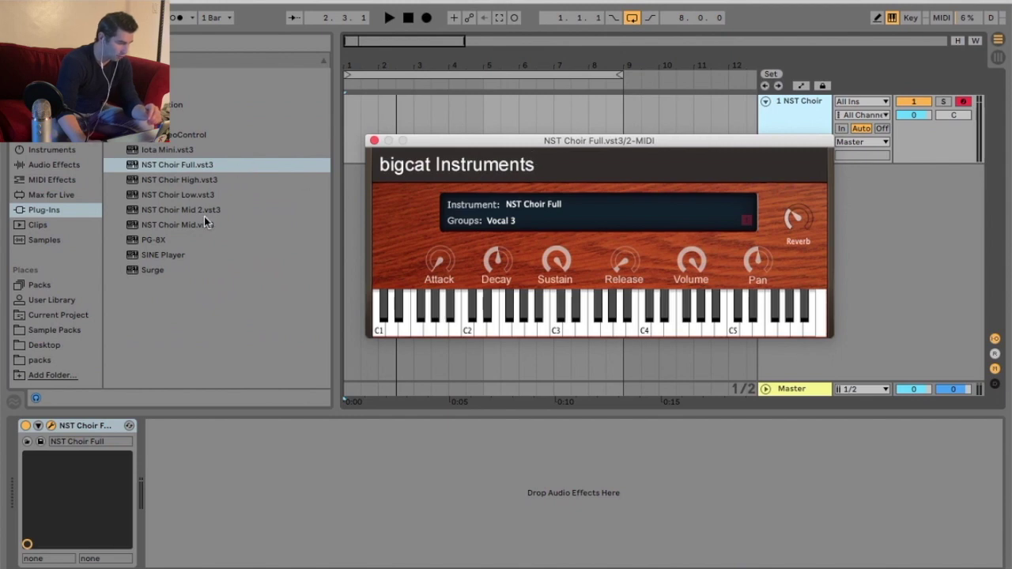
# Step: Go through the NST Choir plug-ins in the browser one by one: Full, High, Low, Mid 2 and Mid
pyautogui.click(202, 166)
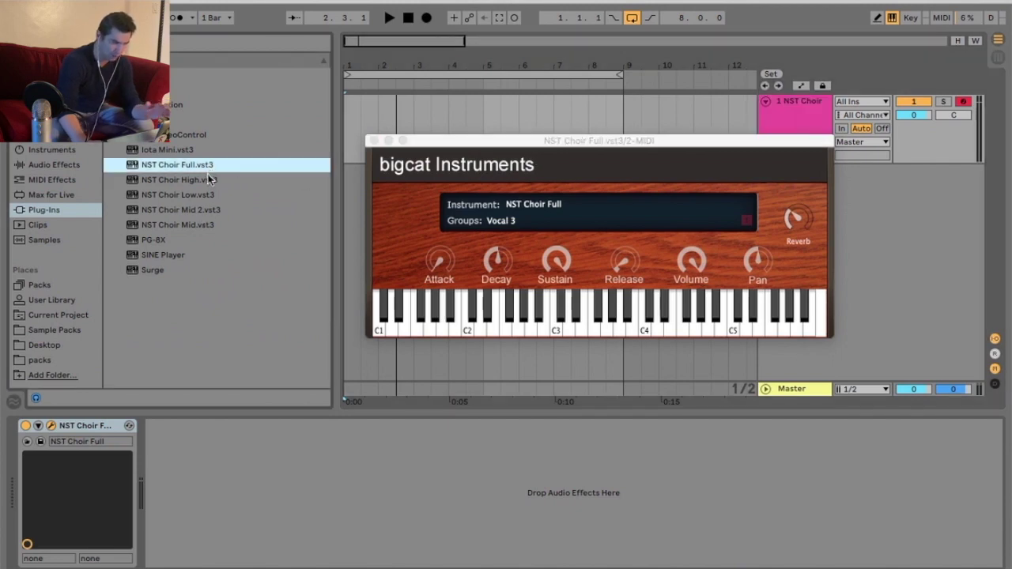
pyautogui.click(211, 180)
pyautogui.click(210, 195)
pyautogui.click(210, 209)
pyautogui.click(211, 227)
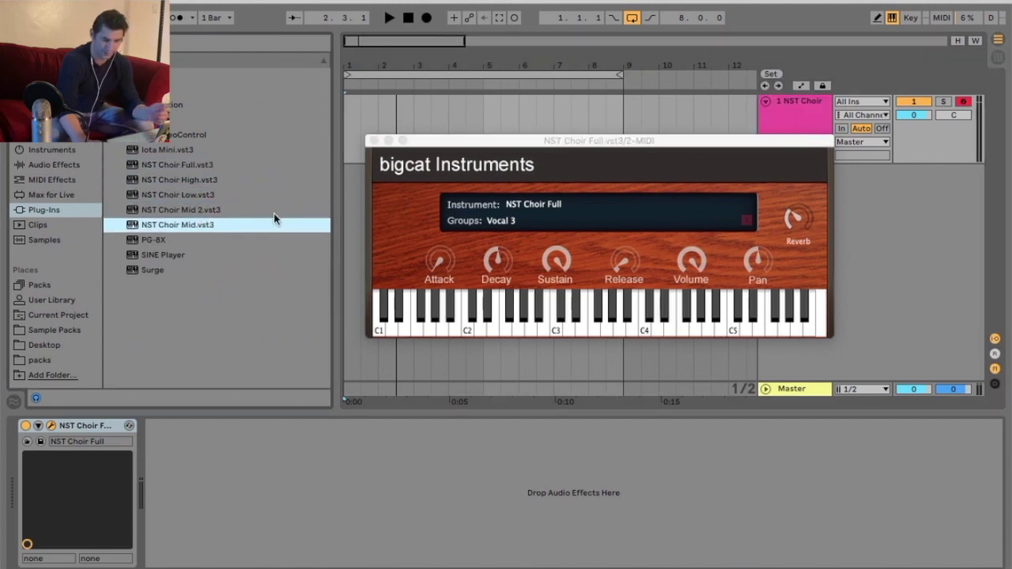
# Step: Reposition the NST Choir Full window slightly and audition its Vocal 3 group with notes and chords in several octaves
pyautogui.moveTo(460, 143)
pyautogui.mouseDown()
pyautogui.moveTo(461, 166)
pyautogui.moveTo(447, 129)
pyautogui.mouseUp()
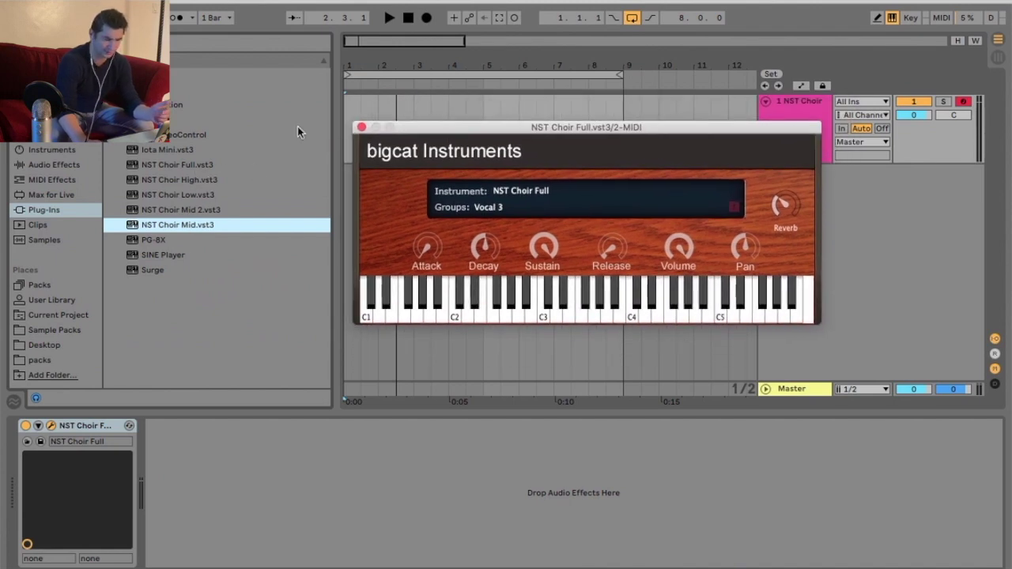
pyautogui.moveTo(641, 131); pyautogui.dragTo(637, 154)
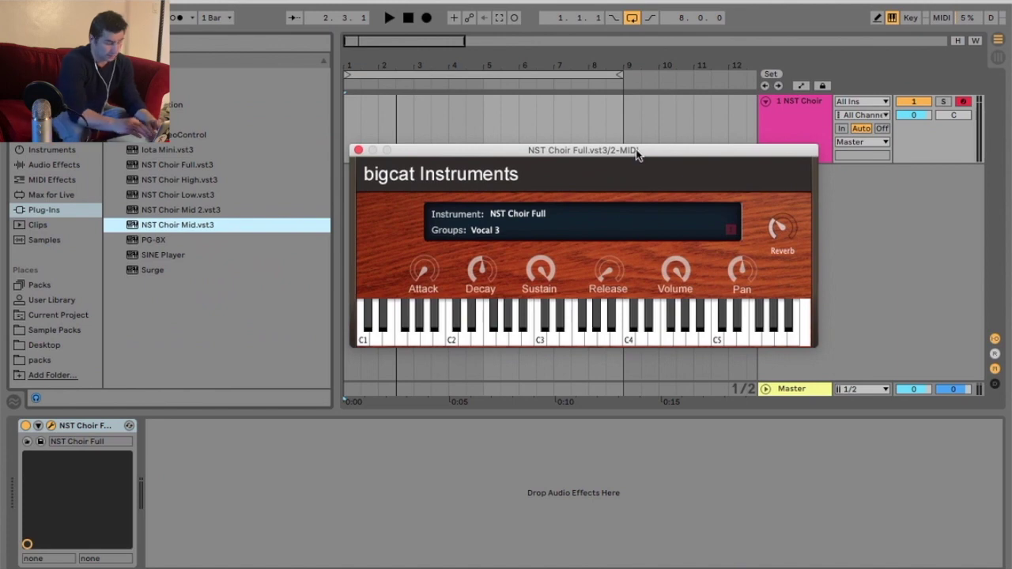
pyautogui.press('s')
pyautogui.press('d')
pyautogui.press('z')
pyautogui.press('d')
pyautogui.press('z')
pyautogui.press('d')
pyautogui.press('g')
pyautogui.press('g')
pyautogui.press('k')
pyautogui.press('g')
pyautogui.press('d')
pyautogui.press('a')
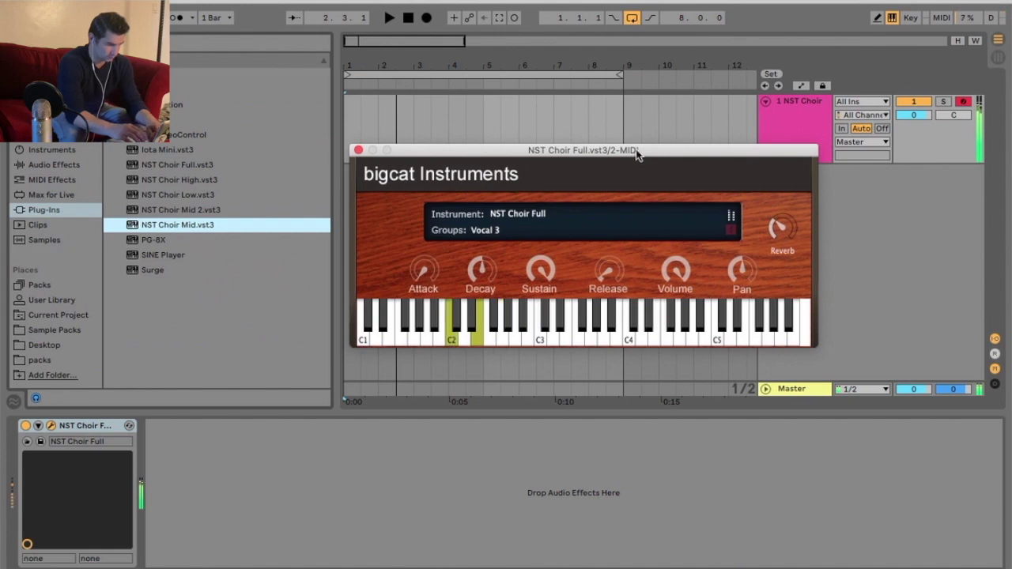
pyautogui.press('g')
pyautogui.press('x')
pyautogui.press('a')
pyautogui.press('d')
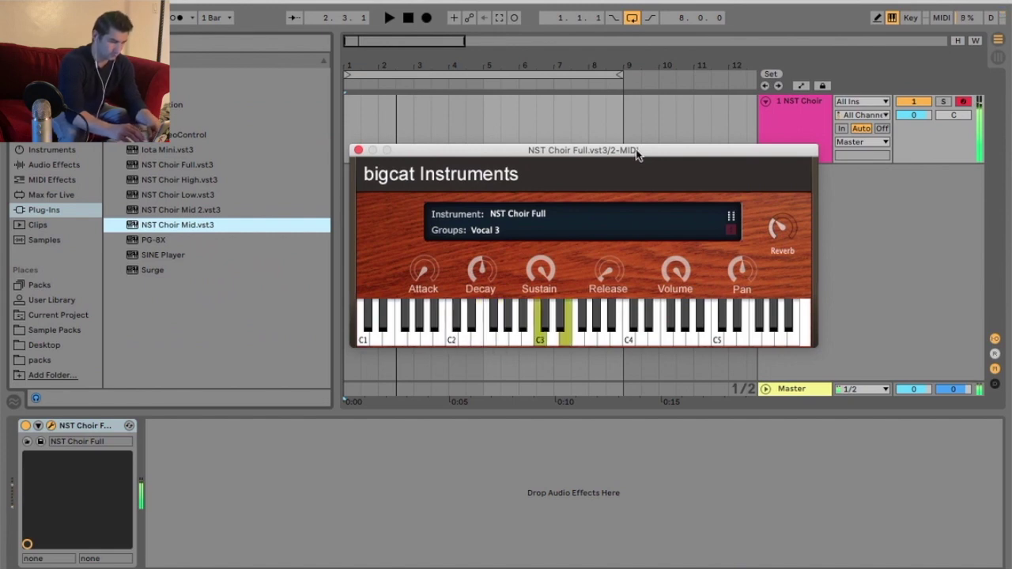
pyautogui.press('g')
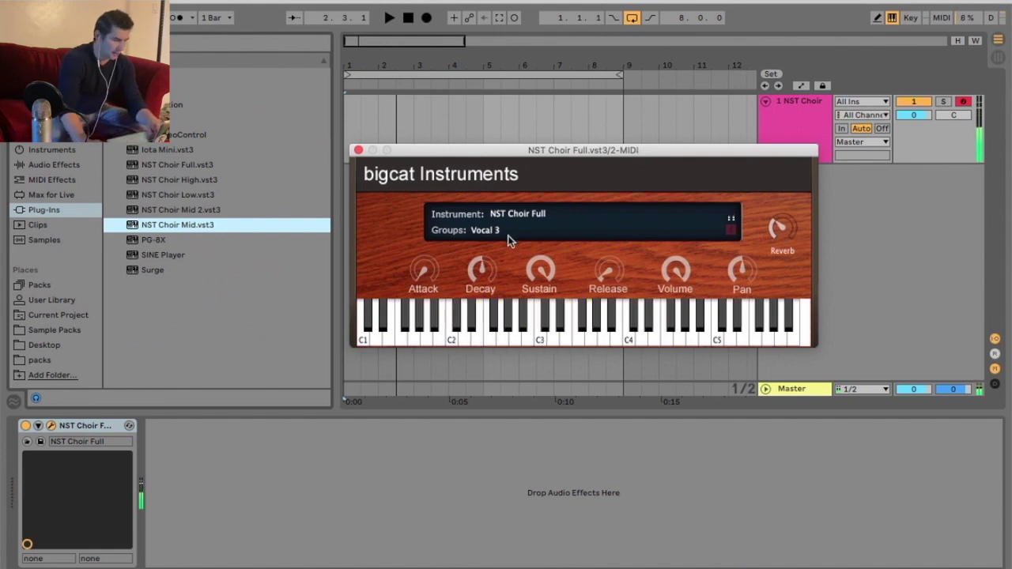
# Step: Switch NST Choir Full to the Vocal 11 group and play C-E-G chords in two octaves
pyautogui.click(520, 234)
pyautogui.click(506, 280)
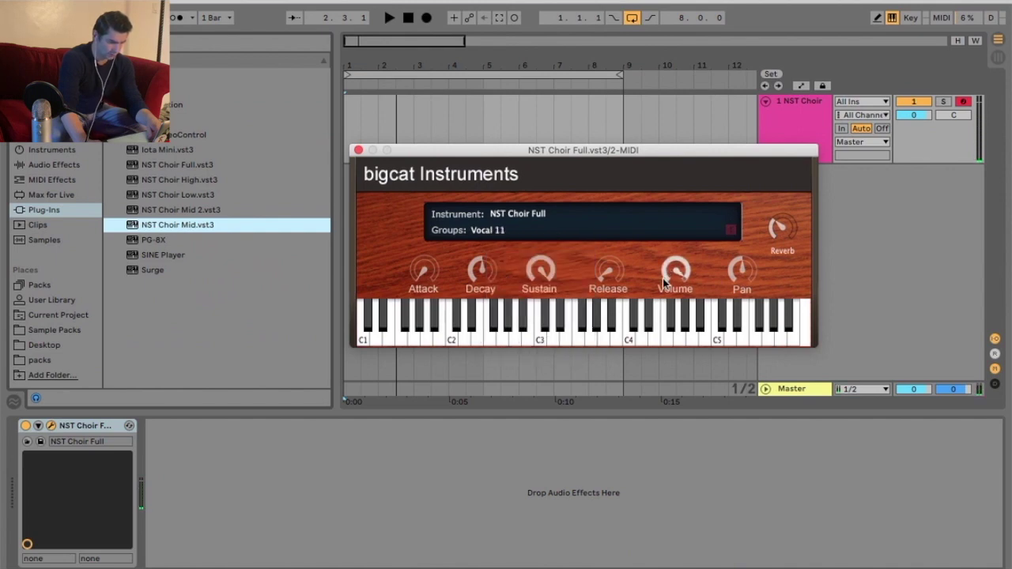
pyautogui.press('a')
pyautogui.press('d')
pyautogui.press('g')
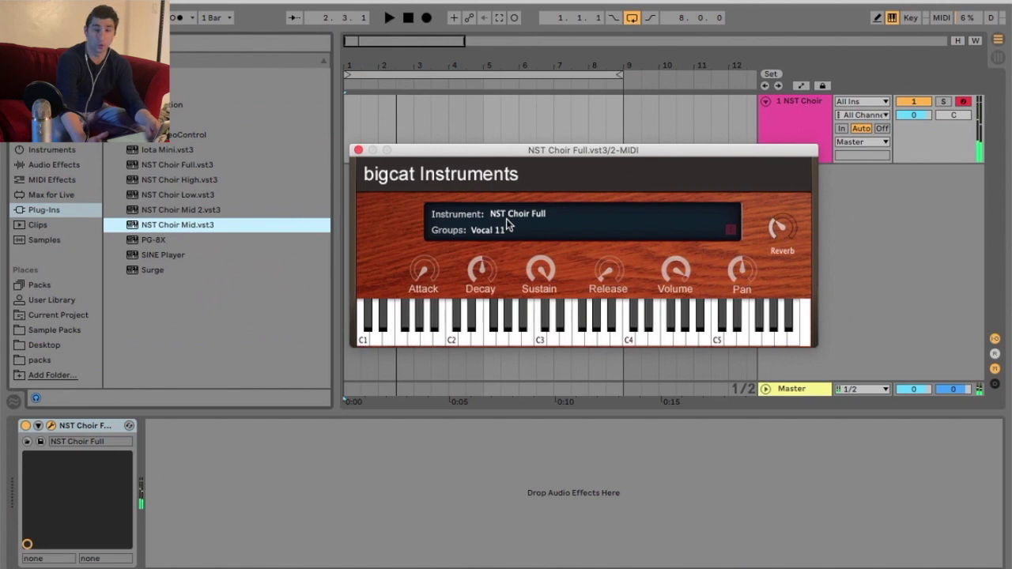
pyautogui.press('z')
pyautogui.press('a')
pyautogui.press('d')
pyautogui.press('g')
# Step: Switch the group to Vocal 13 and on to Vocal 22, playing a C-E-G chord
pyautogui.click(508, 226)
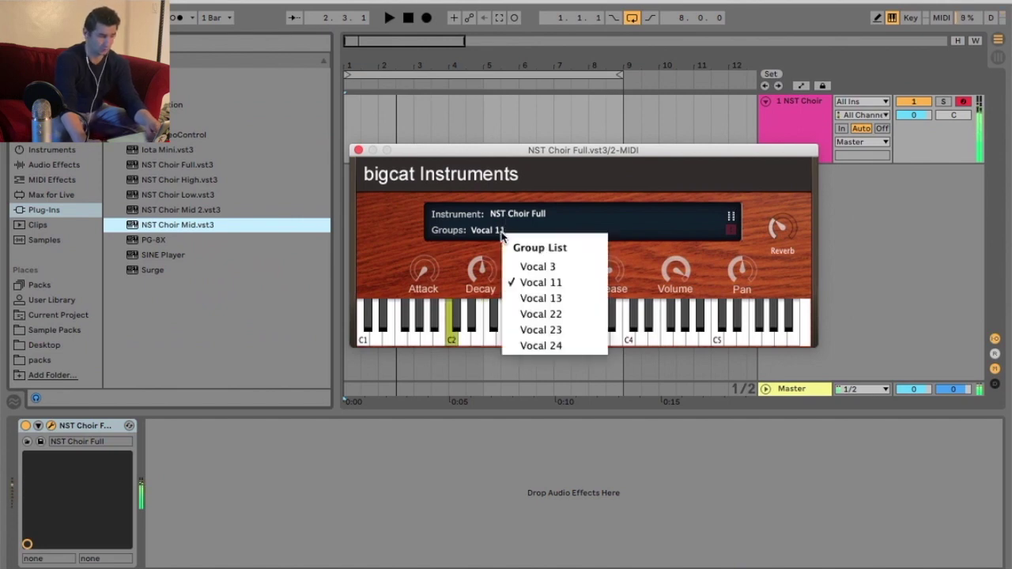
pyautogui.click(510, 296)
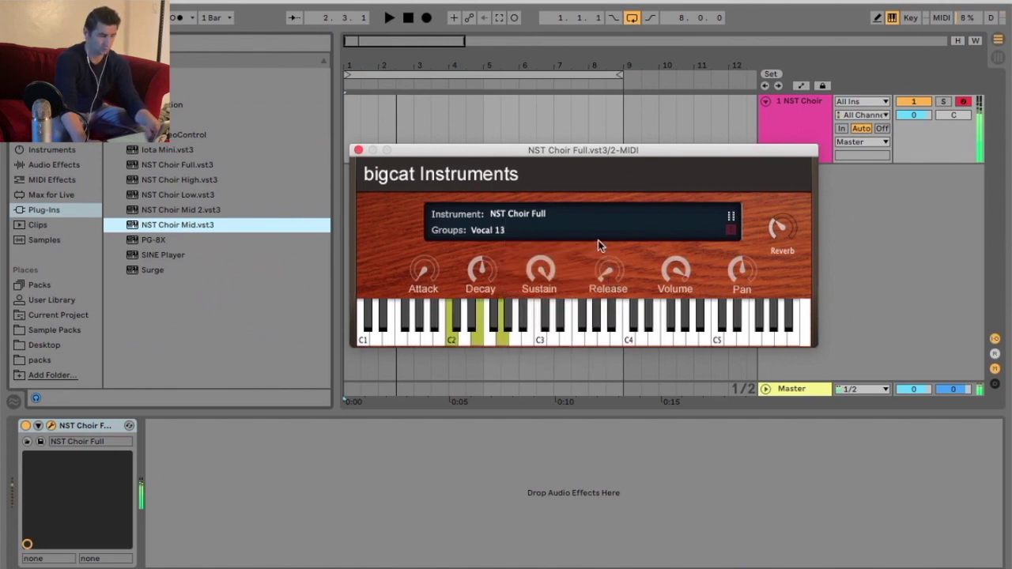
pyautogui.click(506, 229)
pyautogui.click(530, 309)
pyautogui.press('x')
pyautogui.press('a')
pyautogui.press('d')
pyautogui.press('g')
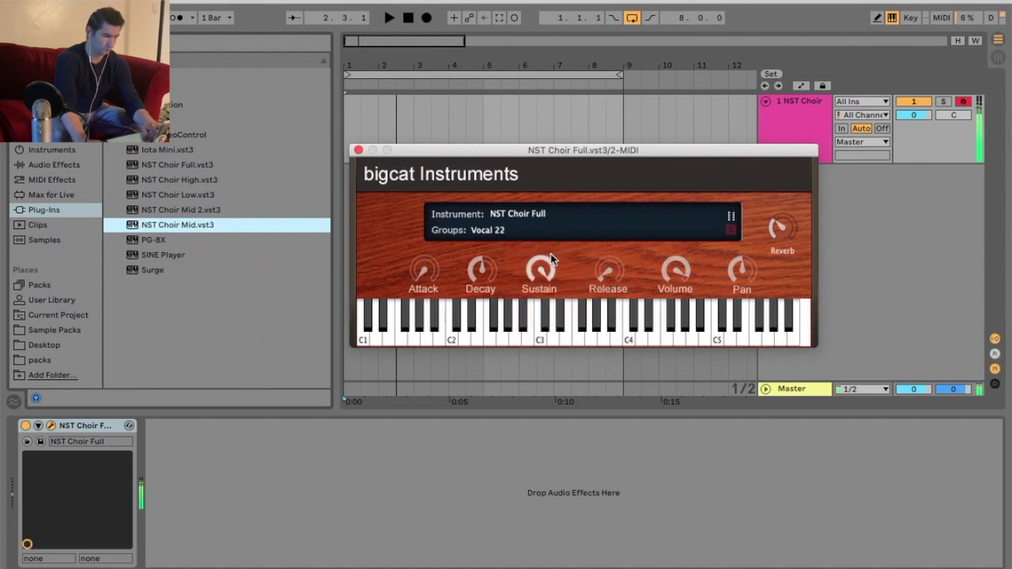
# Step: Audition the Vocal 22 group by playing C-E-G chords across lower and higher octaves, ending with a C-E-A chord
pyautogui.press('z')
pyautogui.press('a')
pyautogui.press('d')
pyautogui.press('g')
pyautogui.press('x')
pyautogui.press('x')
pyautogui.press('a')
pyautogui.press('d')
pyautogui.press('g')
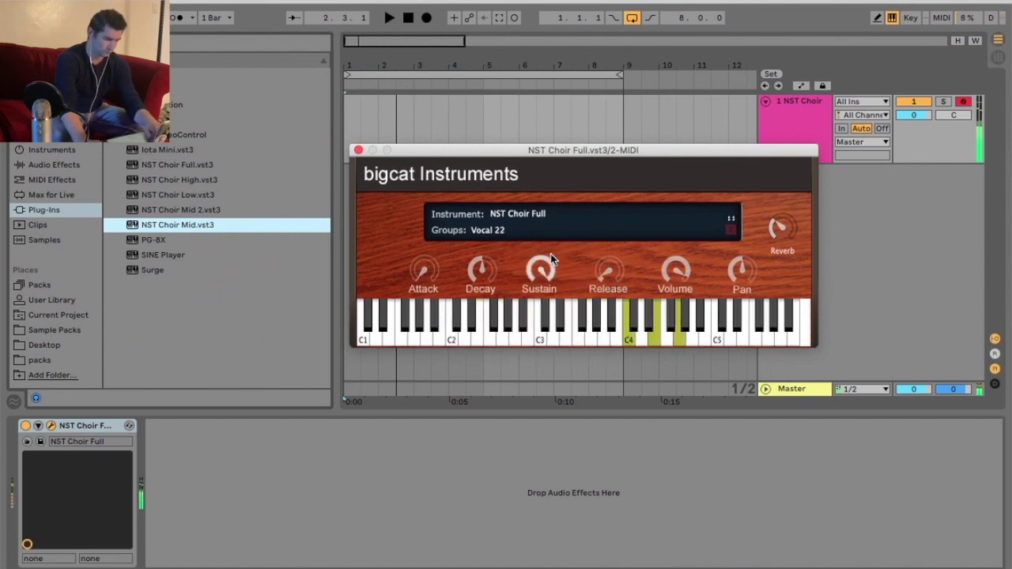
pyautogui.press('a')
pyautogui.press('d')
pyautogui.press('g')
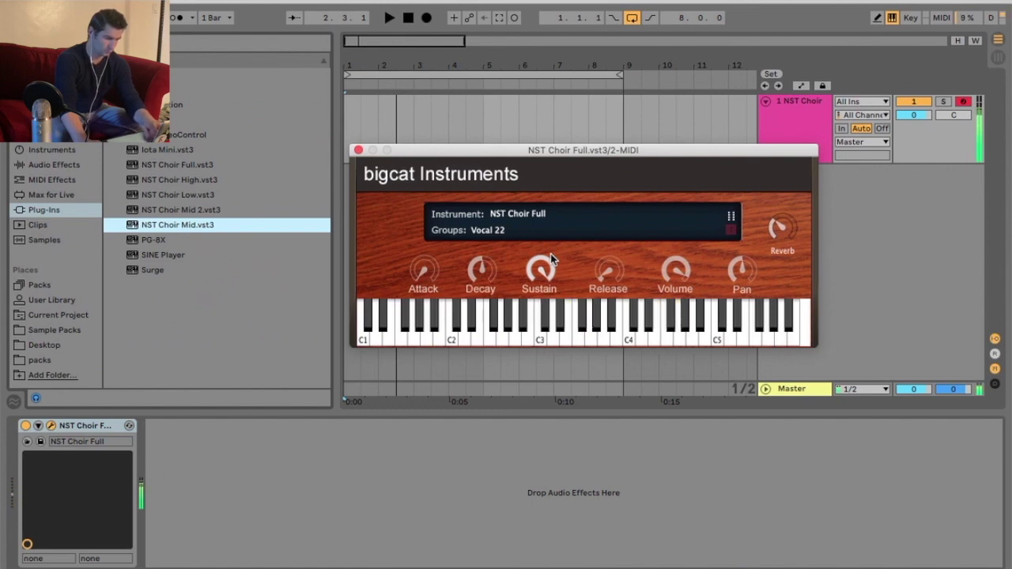
pyautogui.press('z')
pyautogui.press('a')
pyautogui.press('d')
pyautogui.press('g')
pyautogui.press('h')
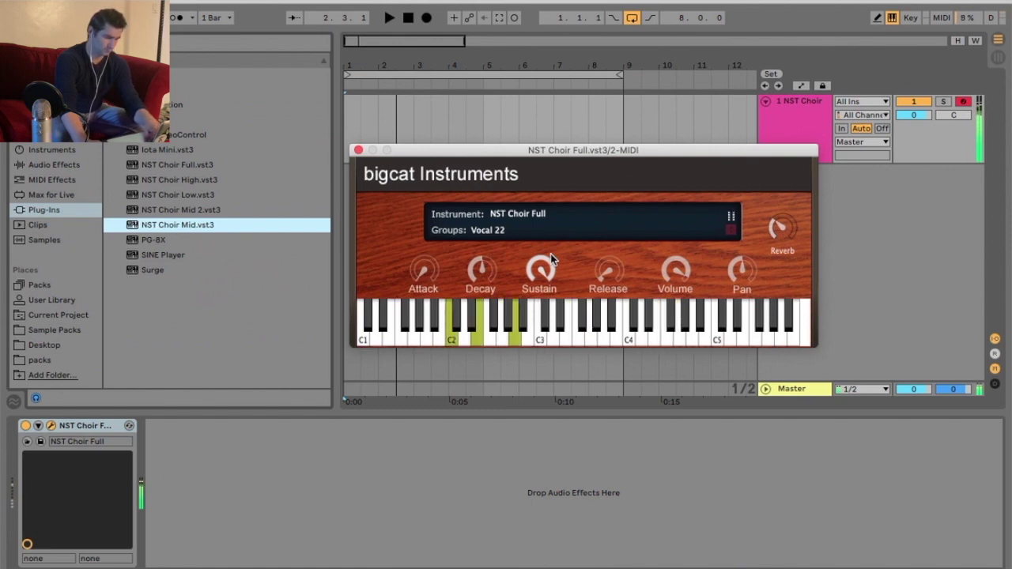
# Step: Switch NST Choir Full to the Vocal 23 group and audition it with chords and single notes between C2 and C3
pyautogui.click(498, 231)
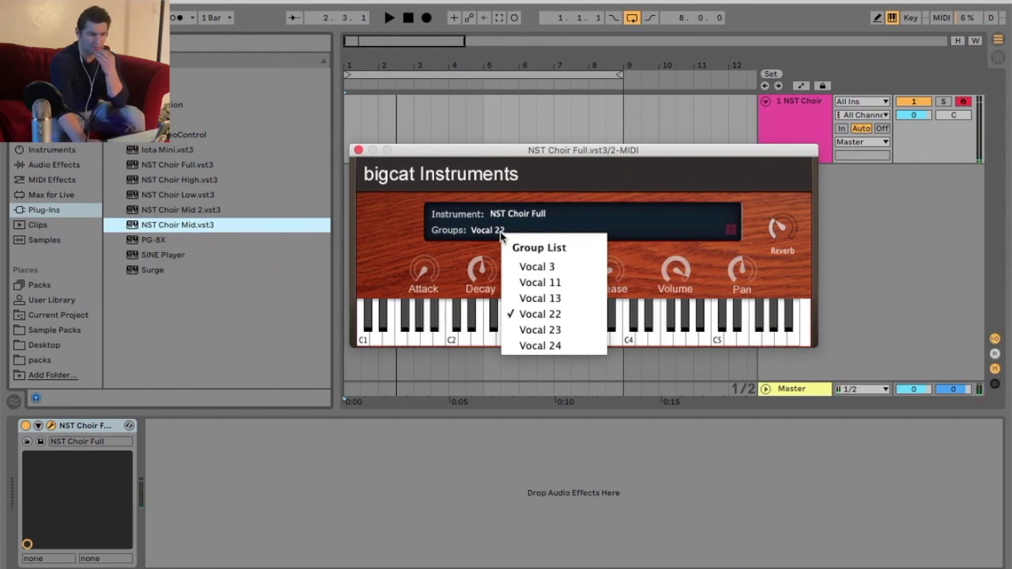
pyautogui.click(540, 330)
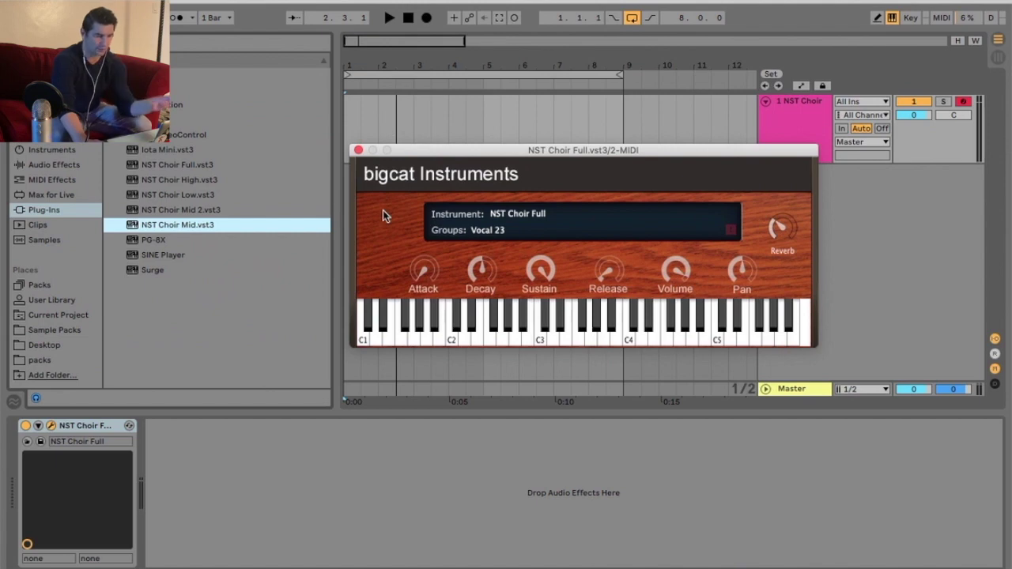
pyautogui.press('a')
pyautogui.press('d')
pyautogui.press('g')
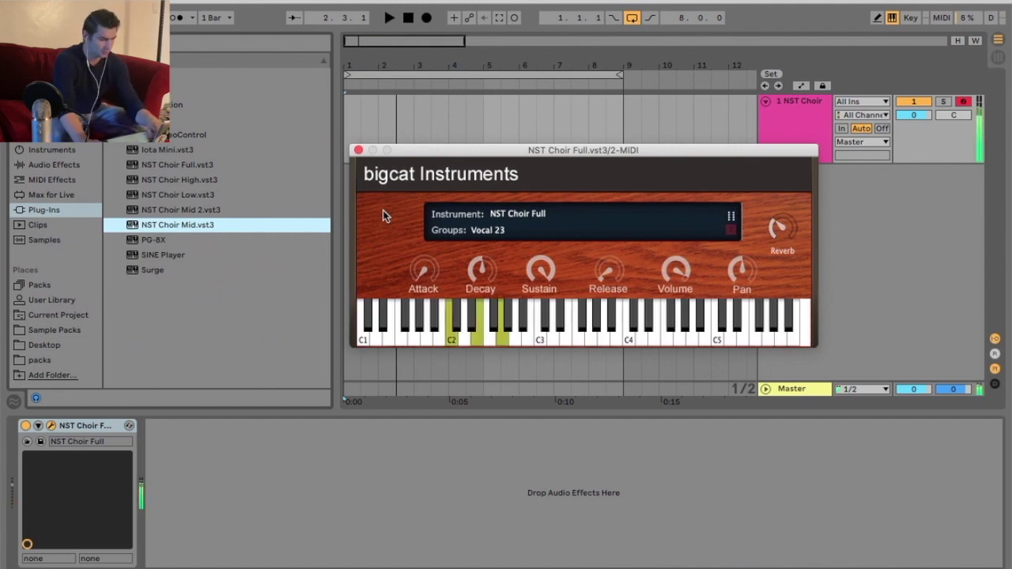
pyautogui.press('j')
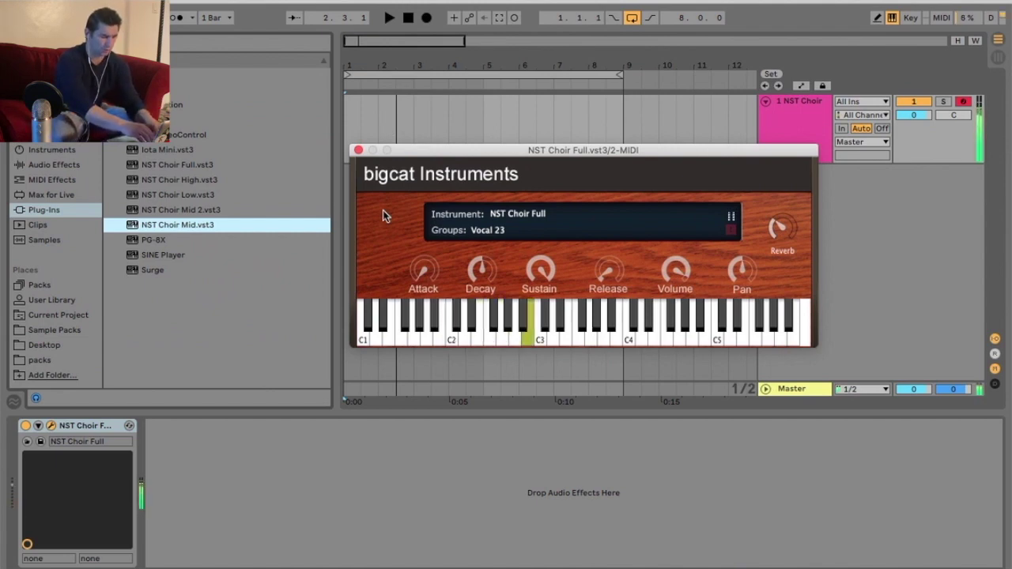
pyautogui.press('d')
pyautogui.press('g')
pyautogui.press('k')
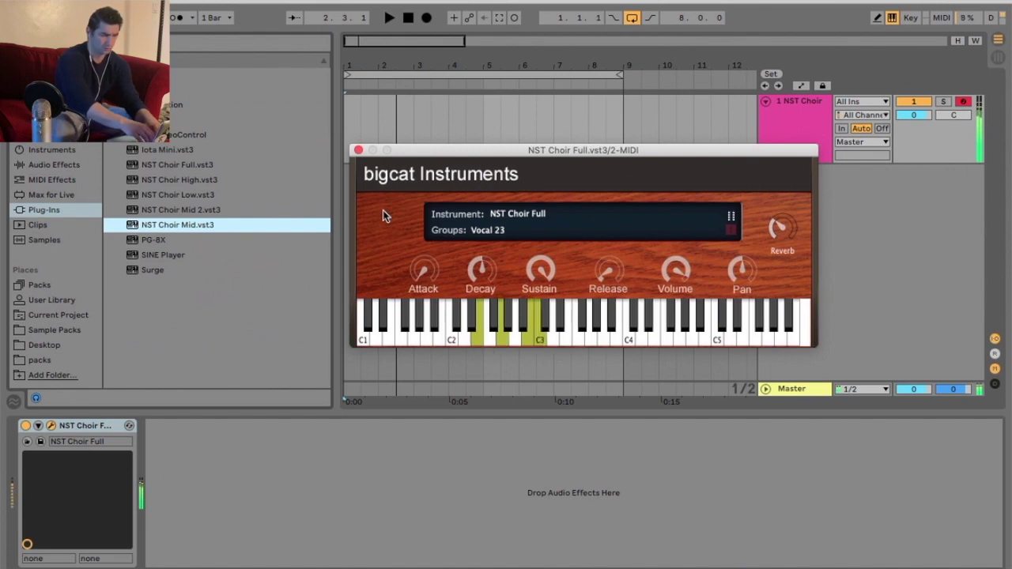
pyautogui.press('a')
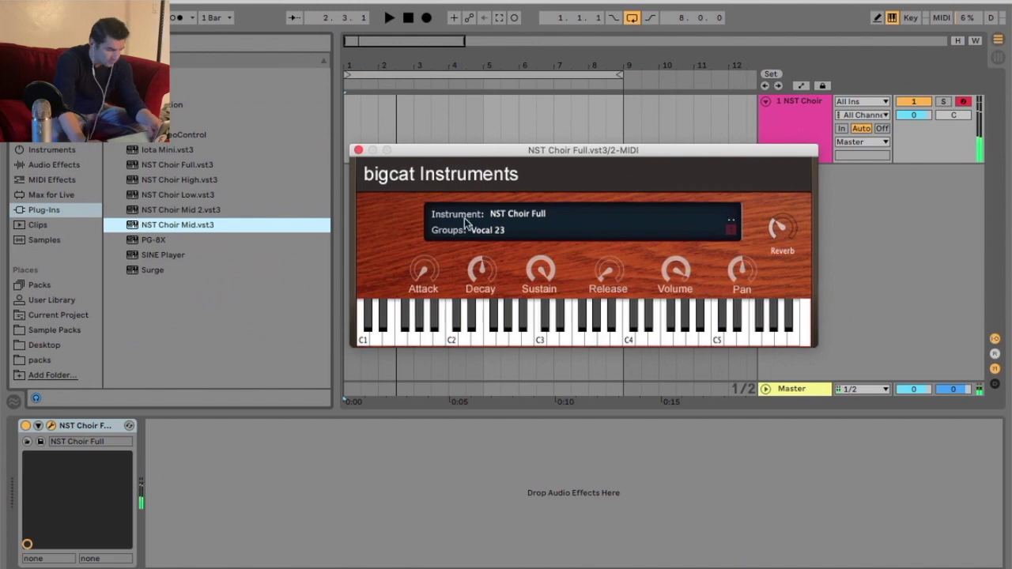
# Step: Switch NST Choir Full to the Vocal 24 group and play a C-E-G chord
pyautogui.click(498, 230)
pyautogui.click(531, 345)
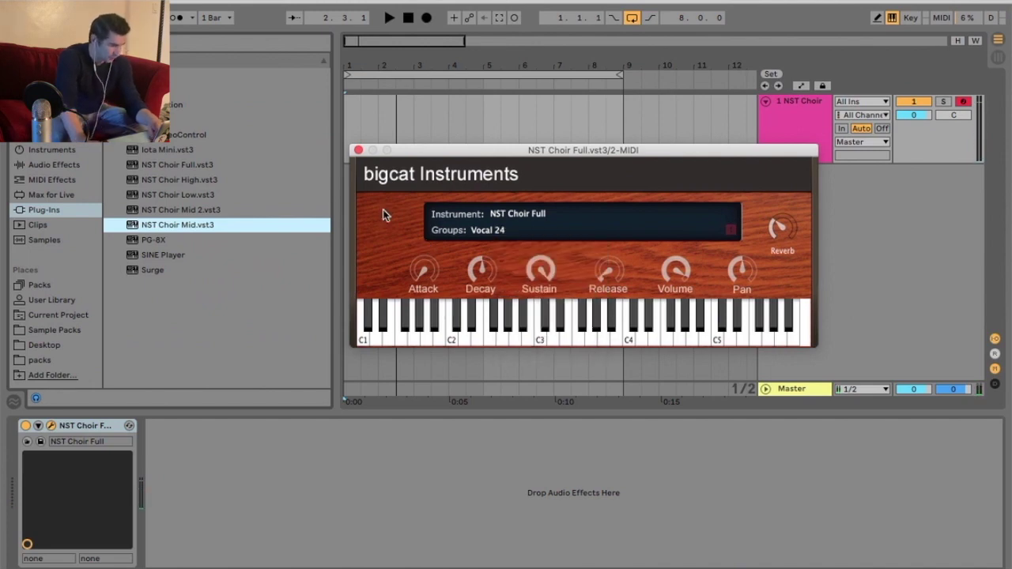
pyautogui.press('a')
pyautogui.press('d')
pyautogui.press('g')
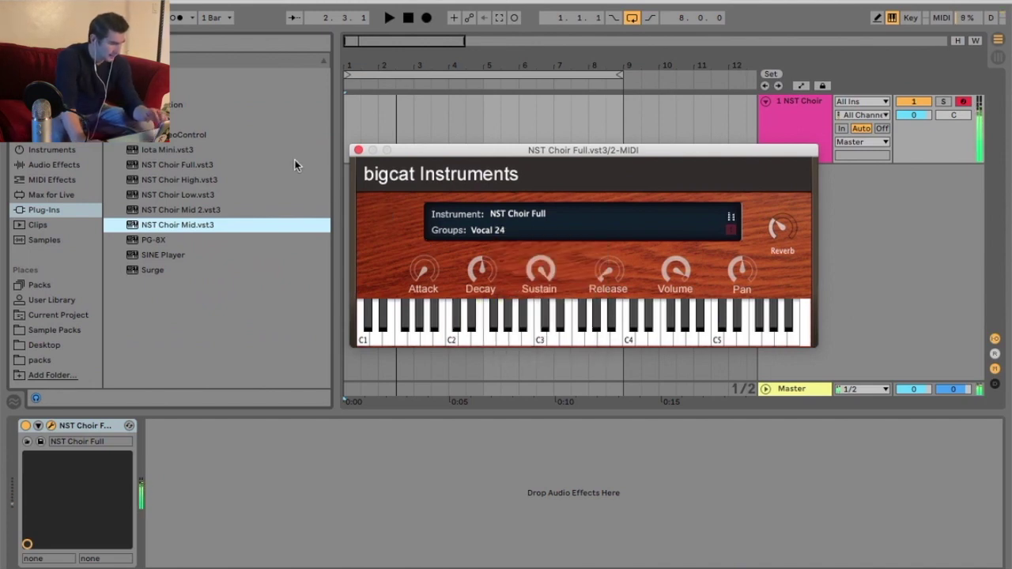
# Step: Close the NST Choir Full window and load NST Choir Mid on the track, keeping its group at Vocal 0
pyautogui.click(314, 179)
pyautogui.click(359, 151)
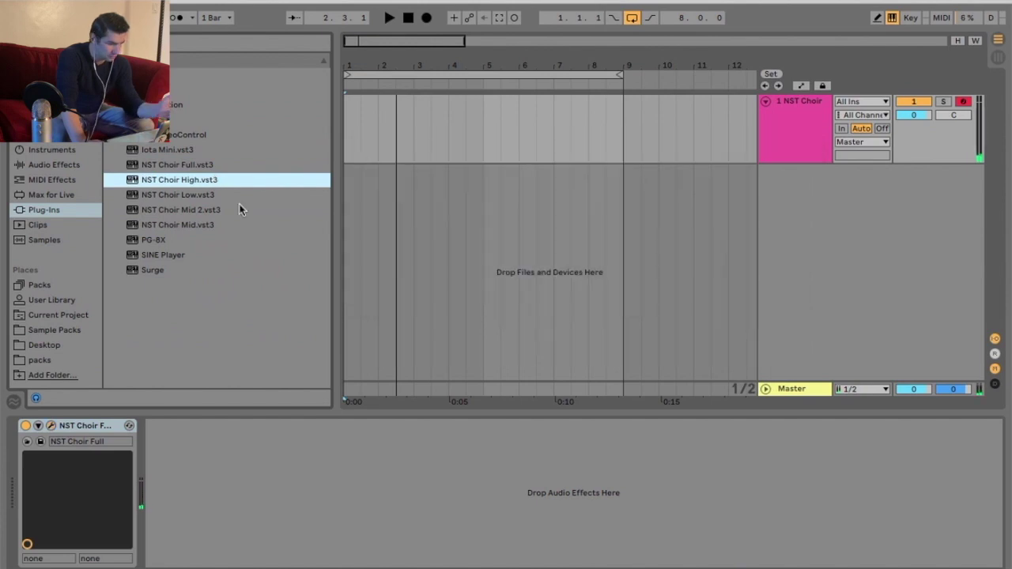
pyautogui.click(233, 226)
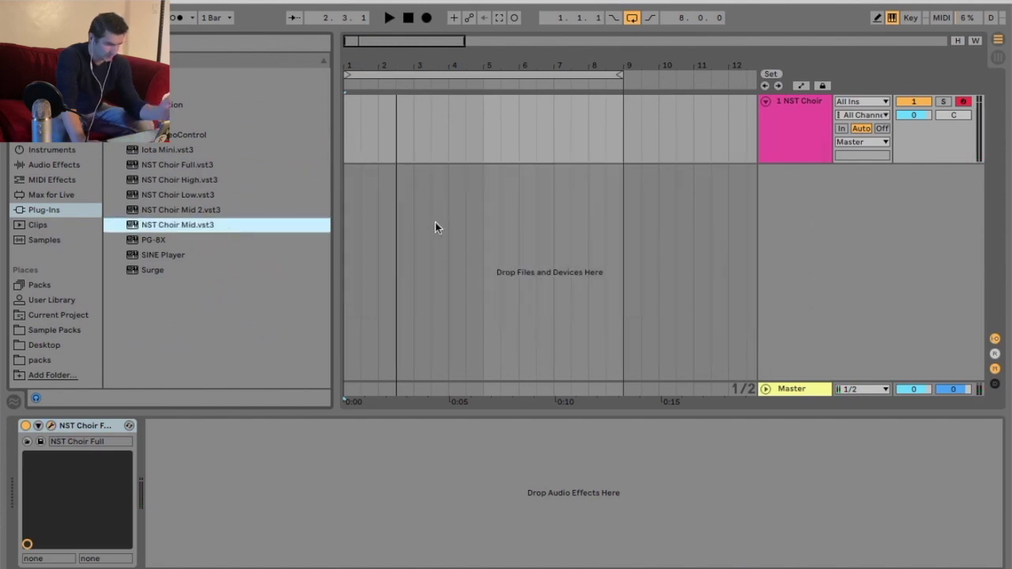
pyautogui.click(484, 239)
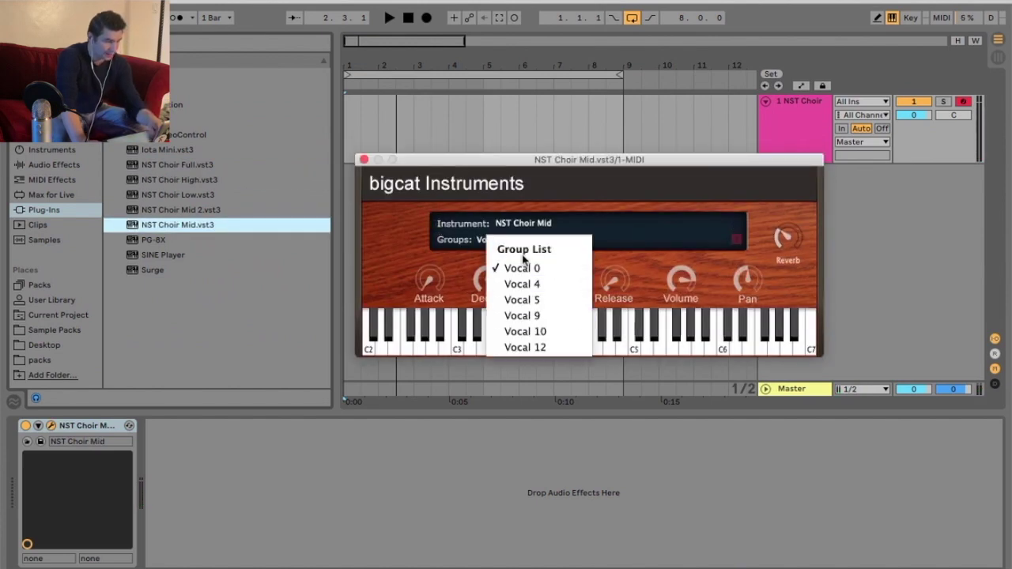
pyautogui.click(458, 255)
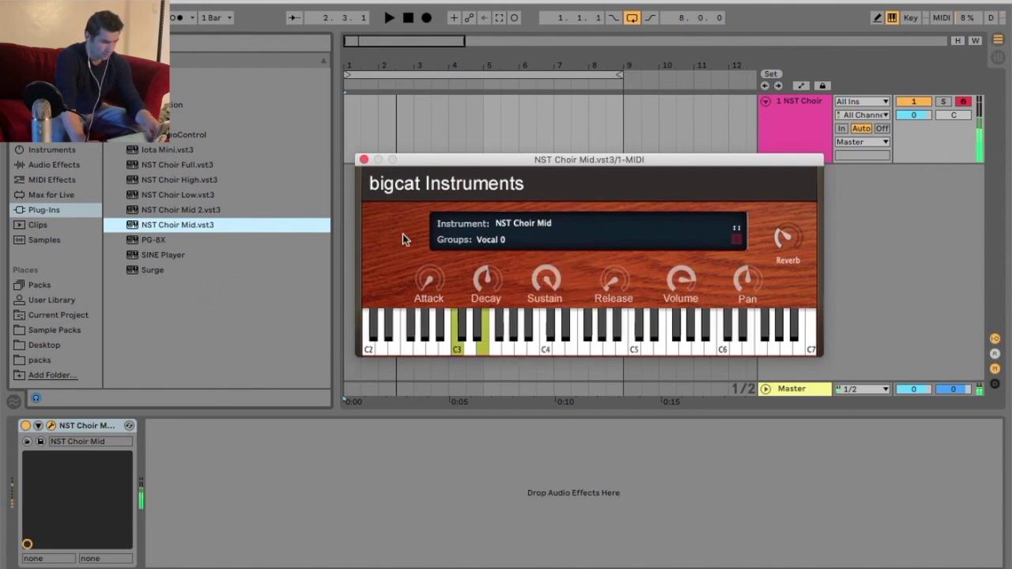
# Step: Audition the NST Choir Mid groups Vocal 4, Vocal 5, Vocal 9, Vocal 10 and Vocal 12 in turn, playing low chords
pyautogui.click(502, 251)
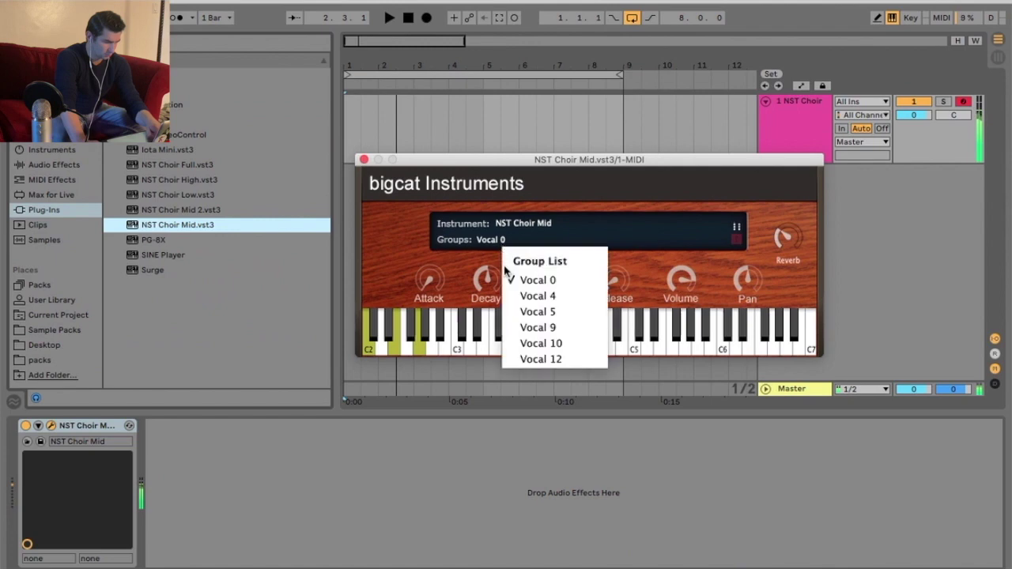
pyautogui.click(512, 295)
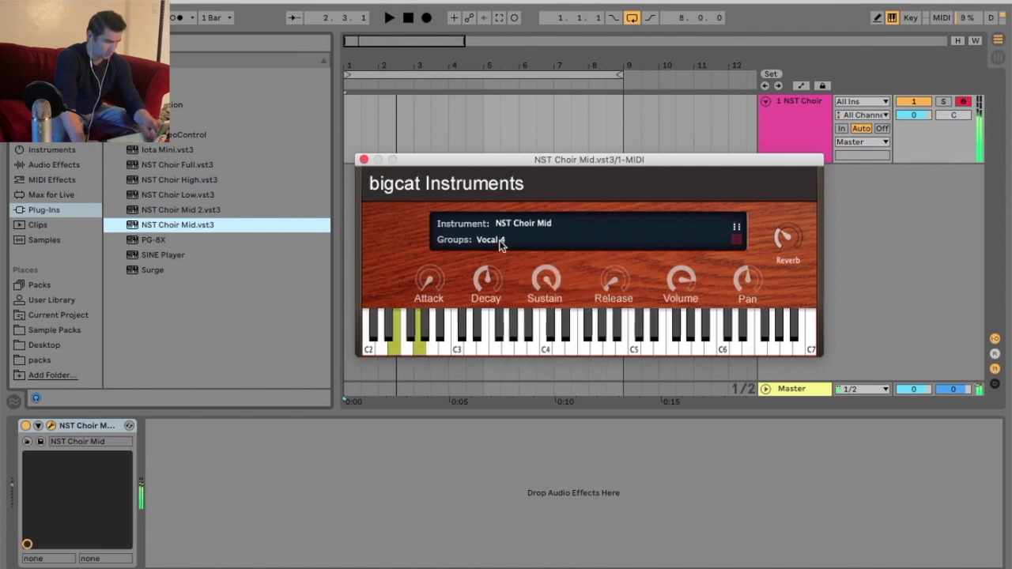
pyautogui.click(502, 246)
pyautogui.click(527, 310)
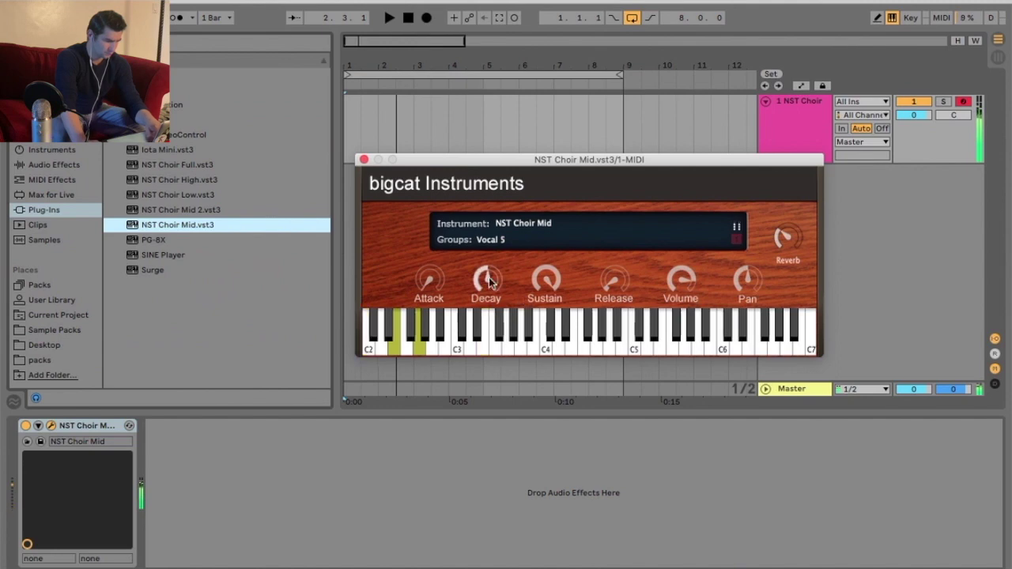
pyautogui.click(495, 241)
pyautogui.click(527, 324)
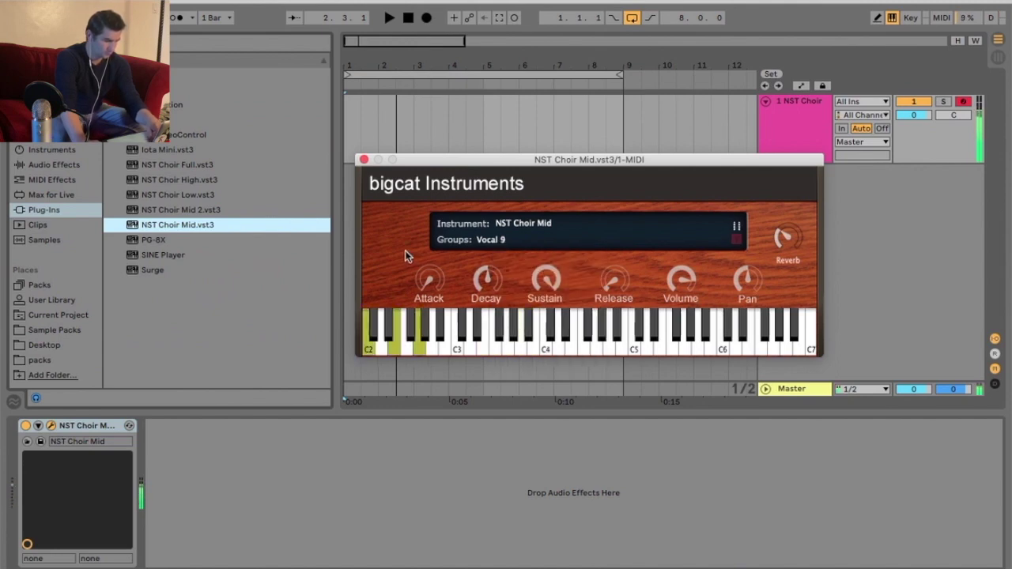
pyautogui.click(495, 241)
pyautogui.click(527, 340)
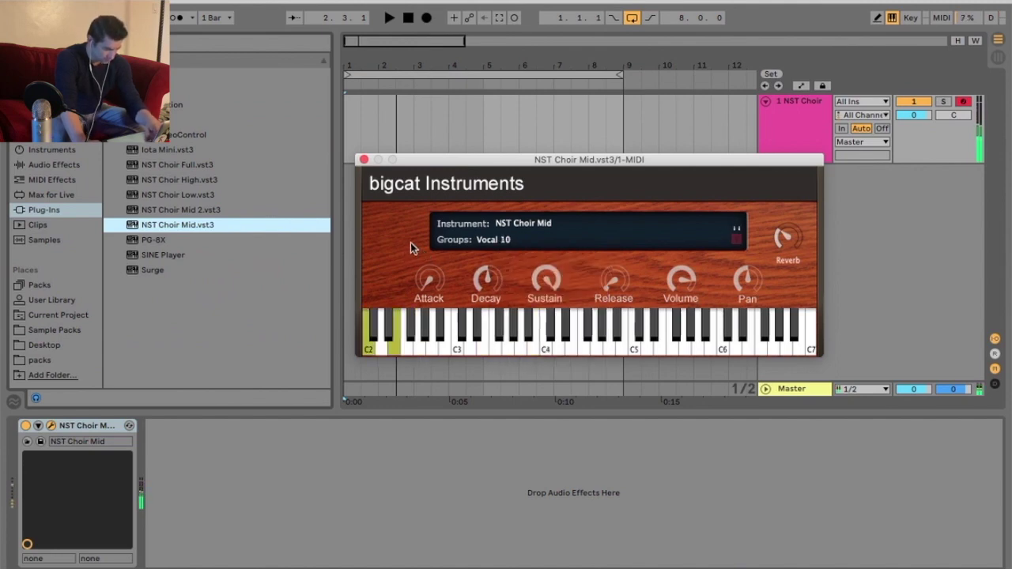
pyautogui.click(478, 240)
pyautogui.click(510, 347)
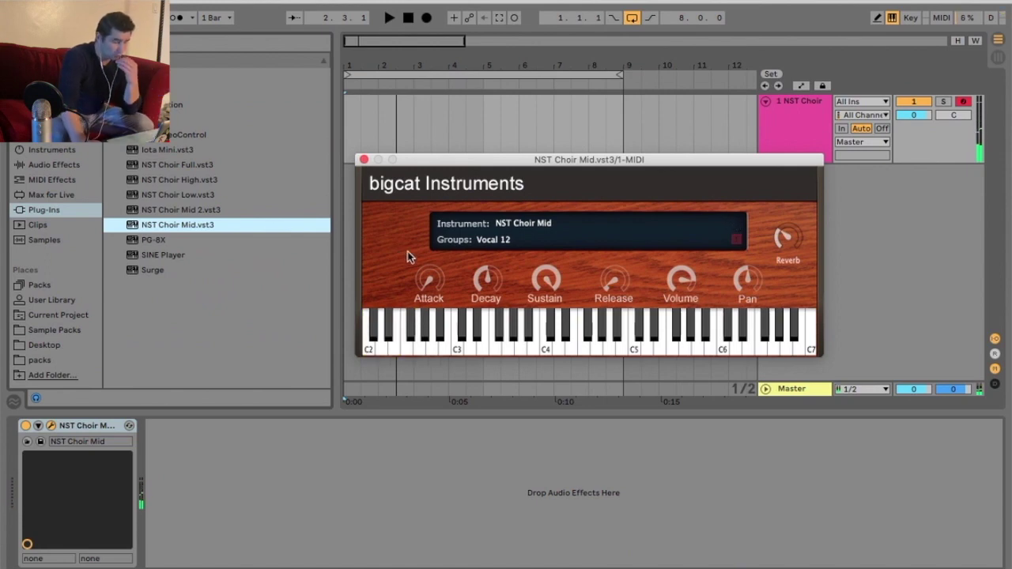
# Step: Close the NST Choir Mid window and load NST Choir Mid 2 on the track
pyautogui.click(364, 160)
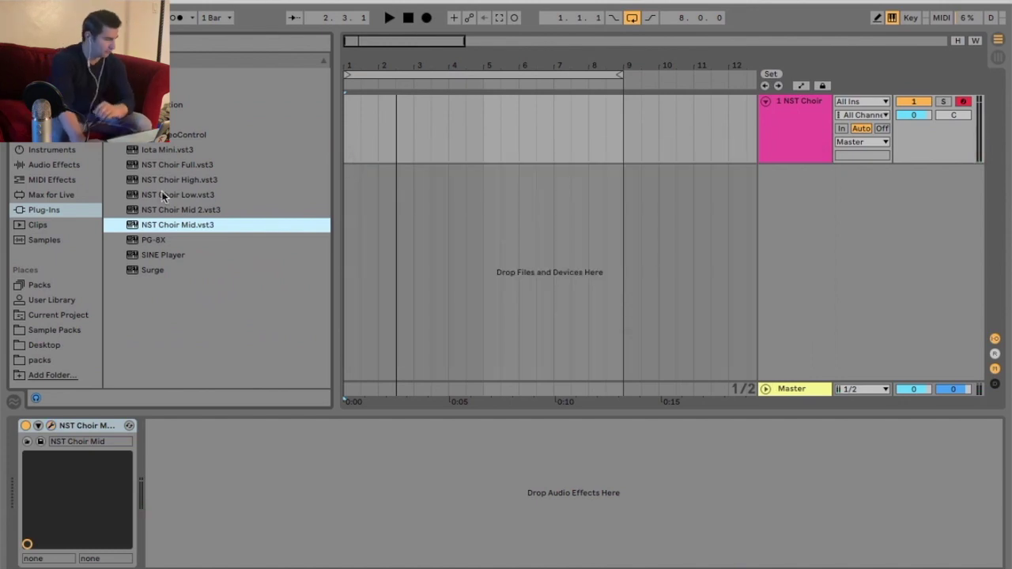
pyautogui.click(230, 212)
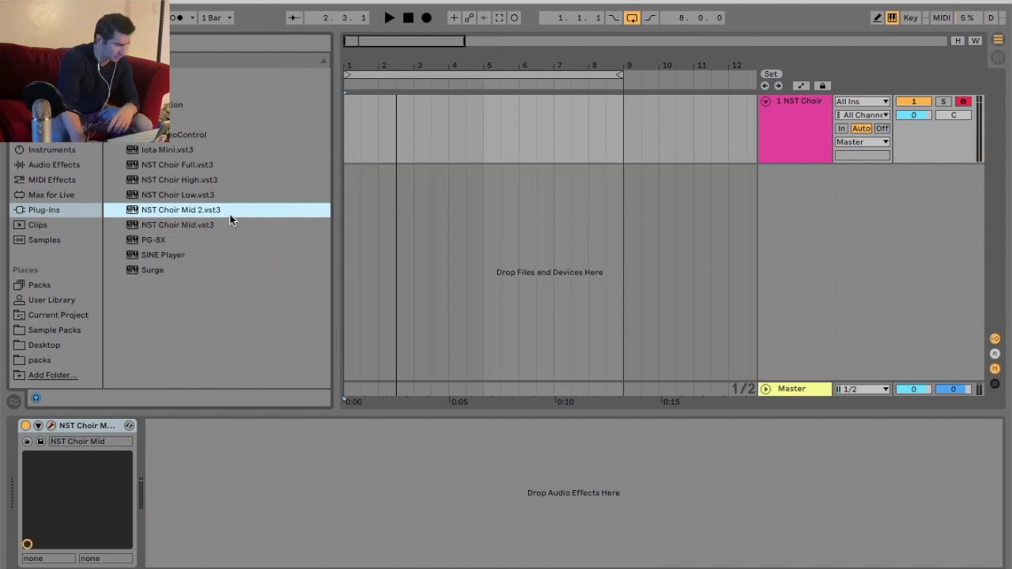
pyautogui.doubleClick(231, 220)
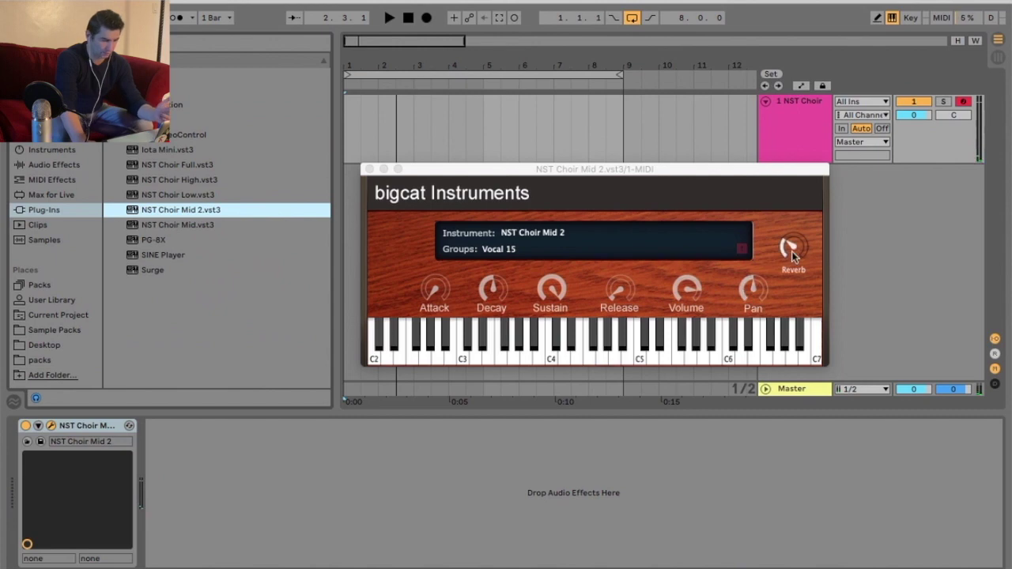
# Step: Audition the NST Choir Mid 2 groups Vocal 16, Vocal 18, Vocal 27, Vocal 28 and Vocal 29 in turn, playing a C-E-G chord from C3
pyautogui.click(523, 250)
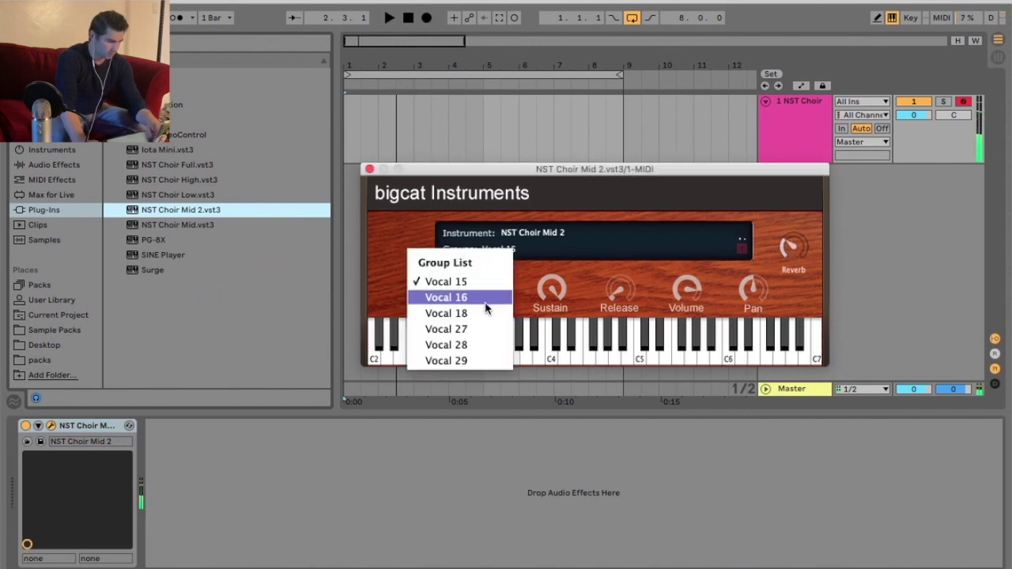
pyautogui.click(498, 296)
pyautogui.click(487, 252)
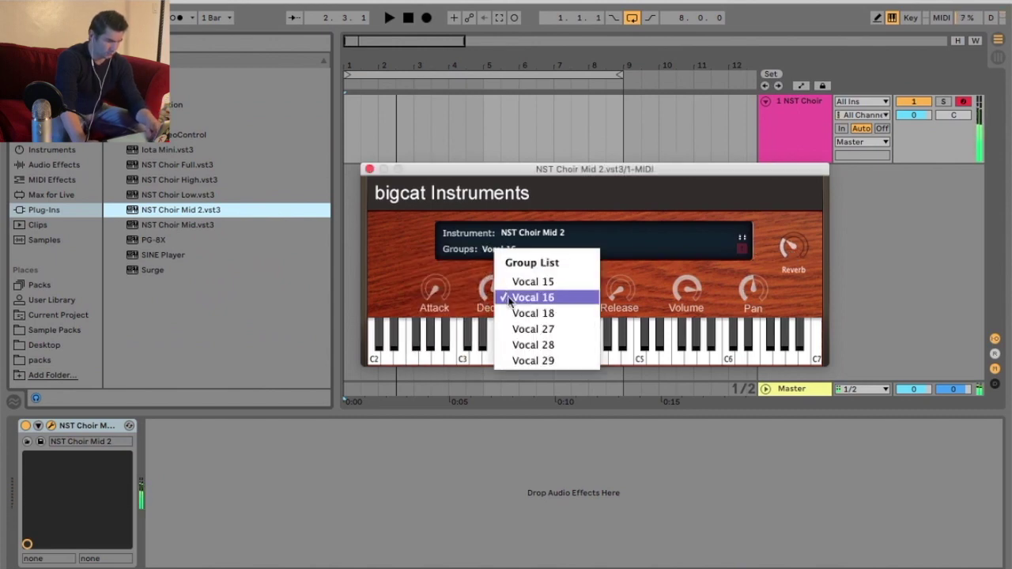
pyautogui.click(511, 313)
pyautogui.click(506, 252)
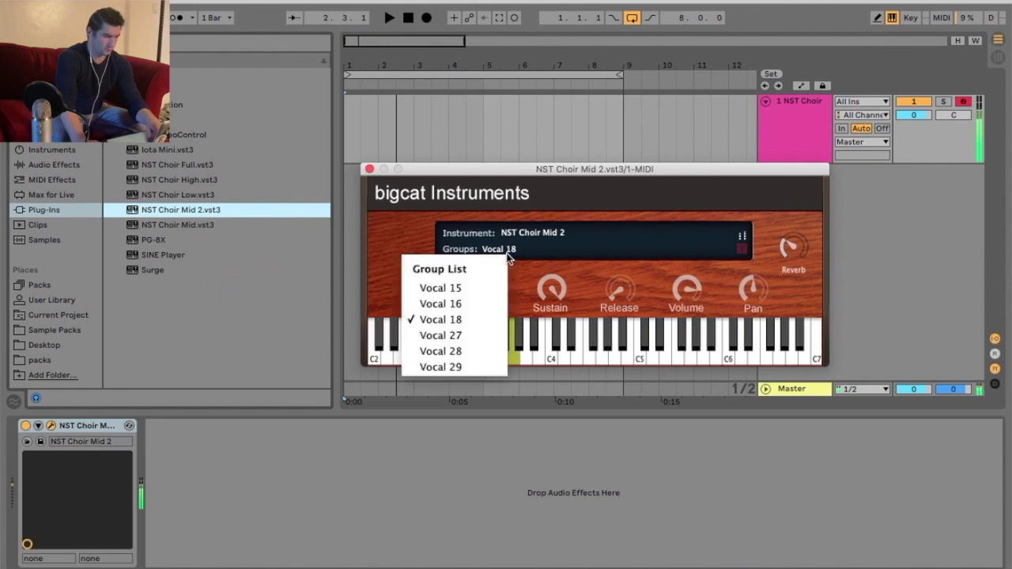
pyautogui.click(482, 335)
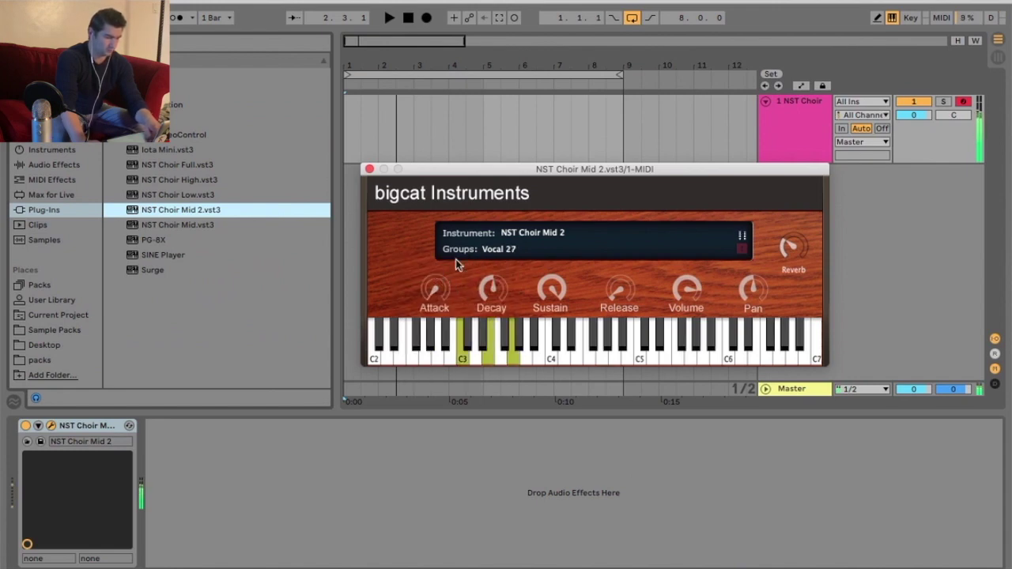
pyautogui.click(503, 255)
pyautogui.click(518, 352)
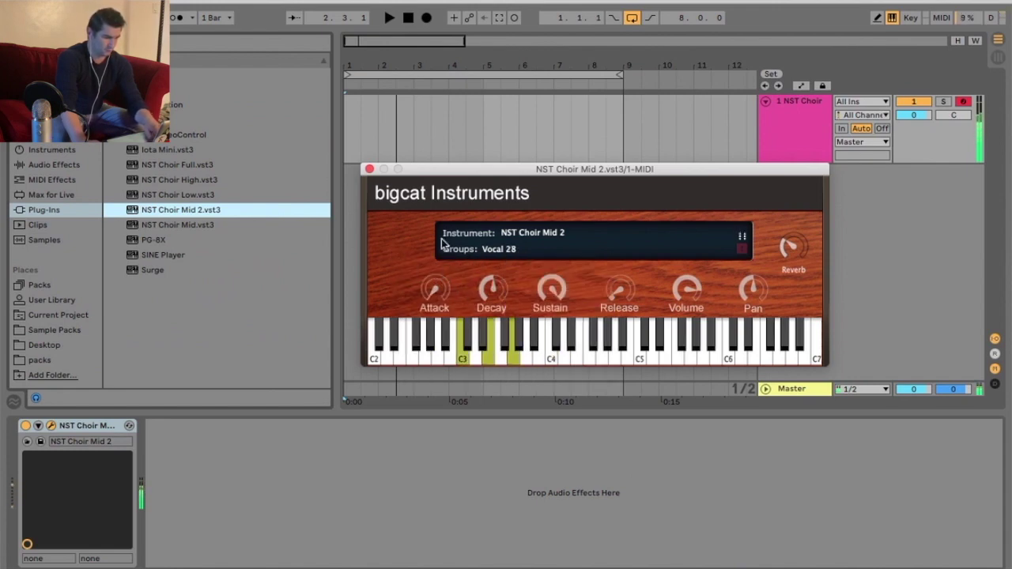
pyautogui.click(504, 252)
pyautogui.click(545, 362)
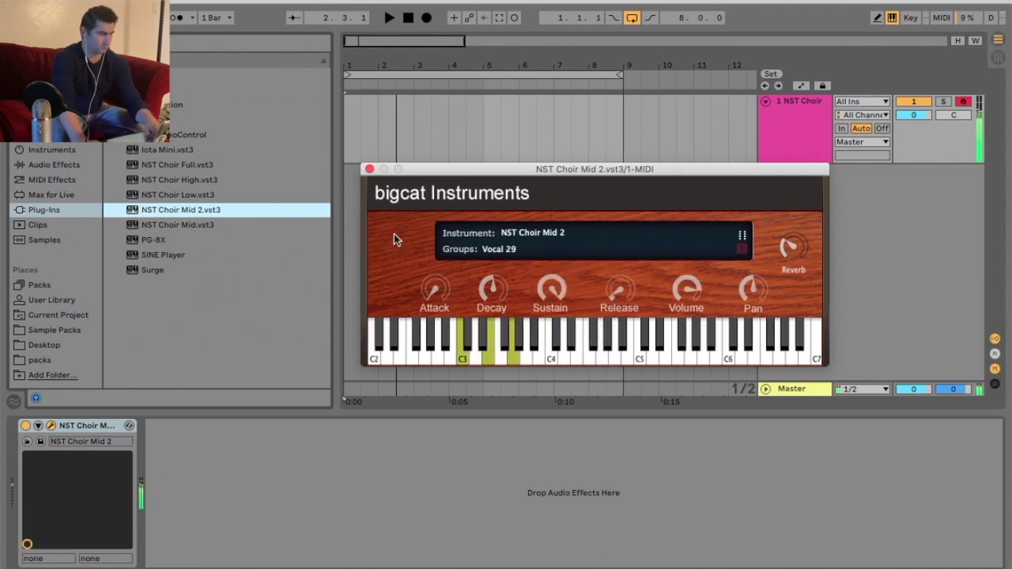
# Step: Close the NST Choir Mid 2 window, load NST Choir Low on the track and switch its group to Vocal 06
pyautogui.click(370, 168)
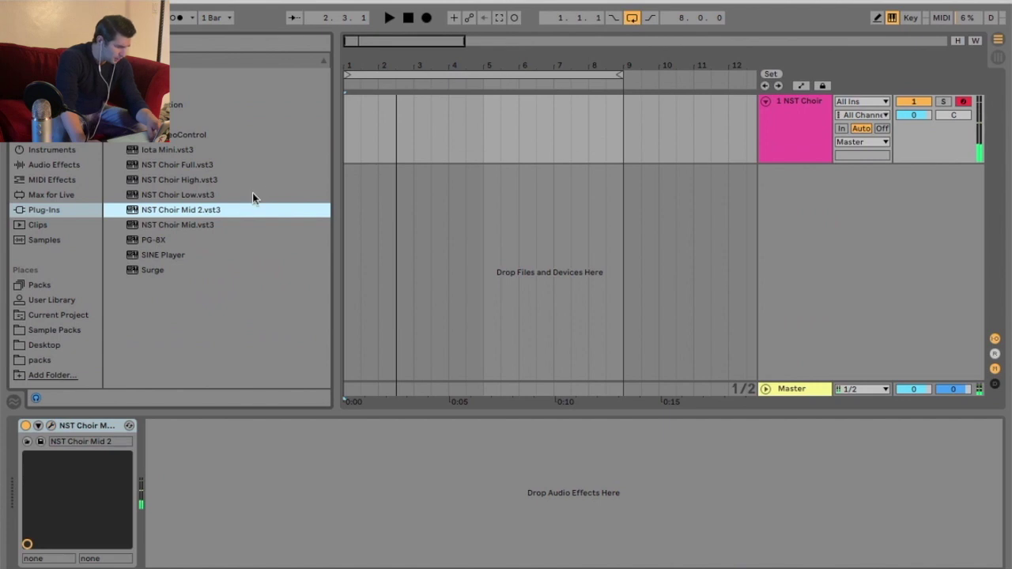
pyautogui.doubleClick(208, 195)
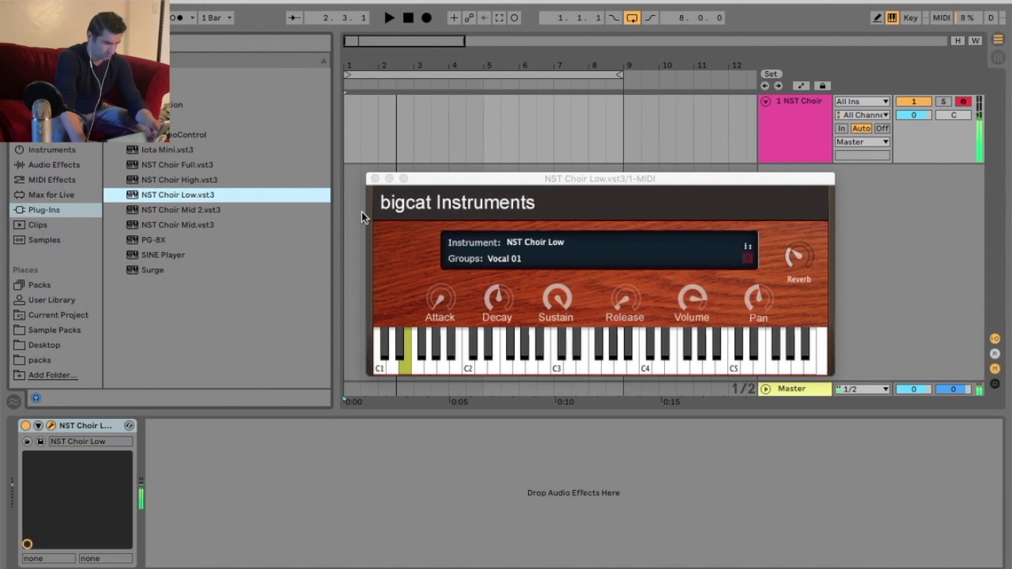
pyautogui.click(503, 262)
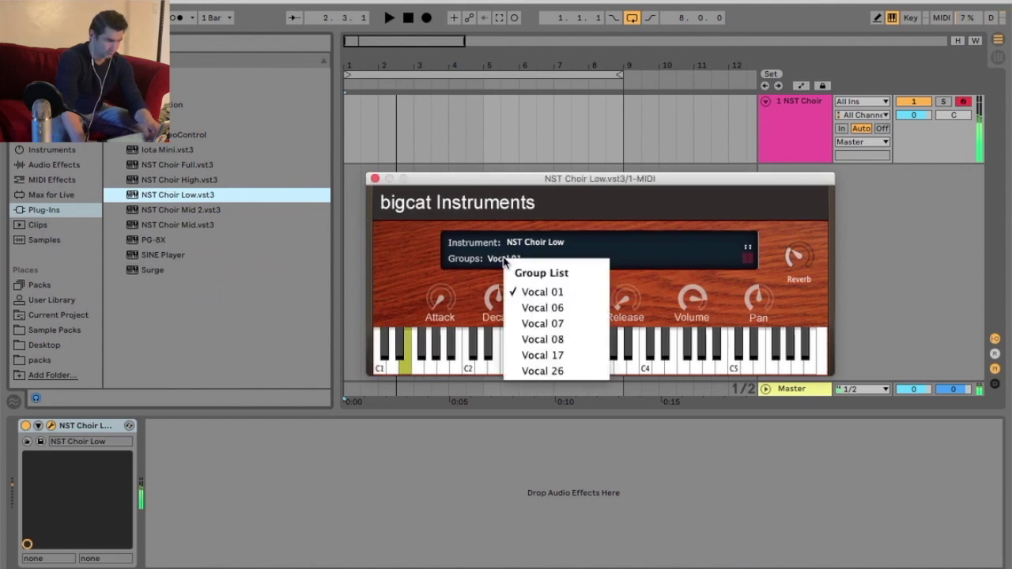
pyautogui.click(522, 308)
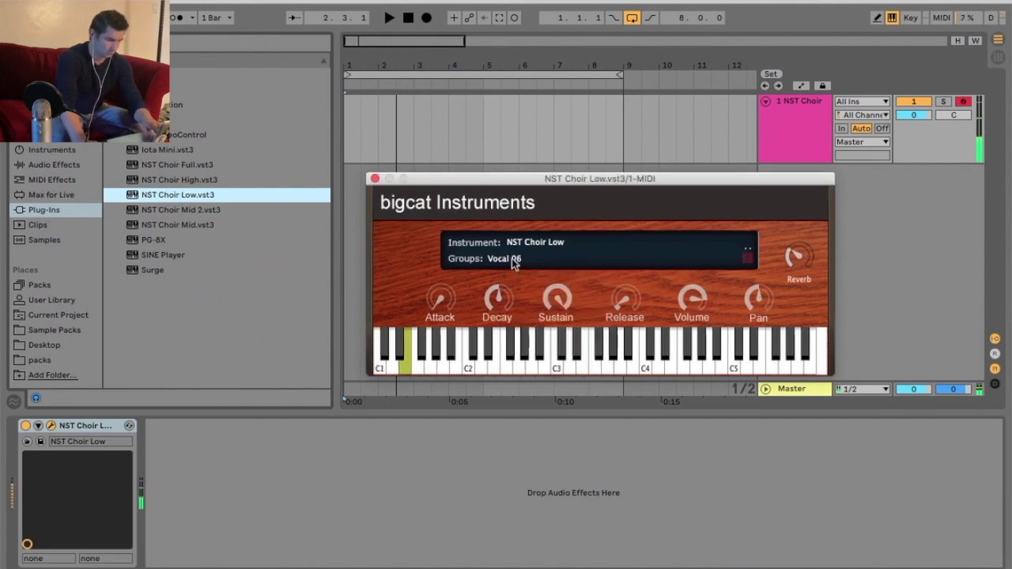
# Step: Audition the NST Choir Low groups Vocal 07, Vocal 08, Vocal 17 and Vocal 26 in turn, playing single notes between C1 and C2
pyautogui.click(514, 264)
pyautogui.click(477, 324)
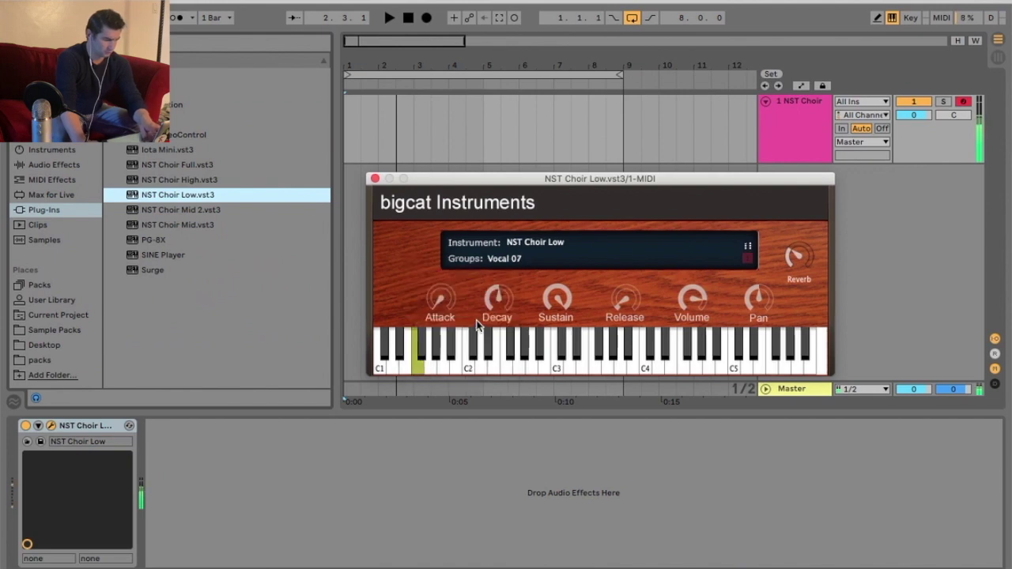
pyautogui.click(503, 262)
pyautogui.click(542, 346)
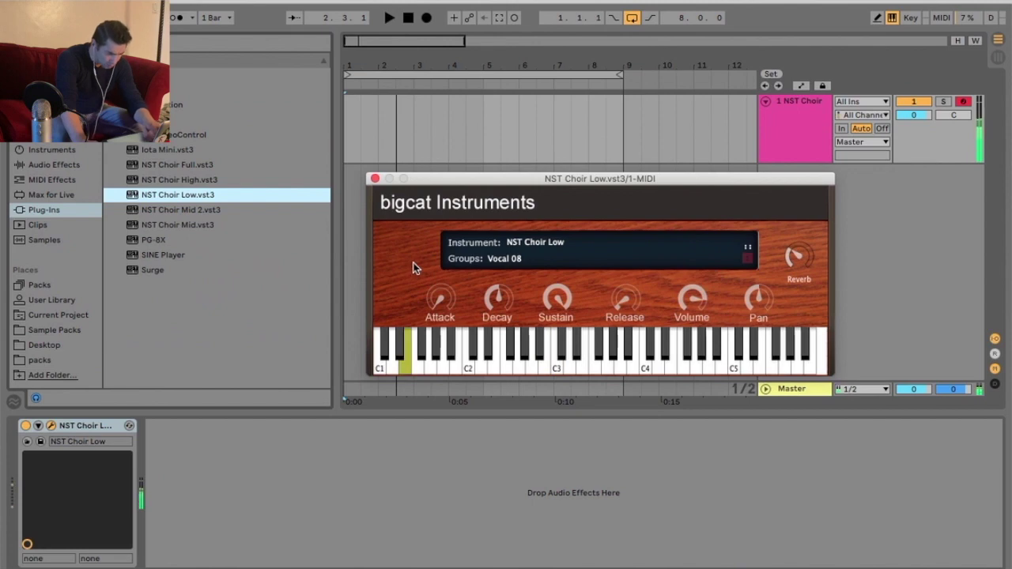
pyautogui.click(510, 259)
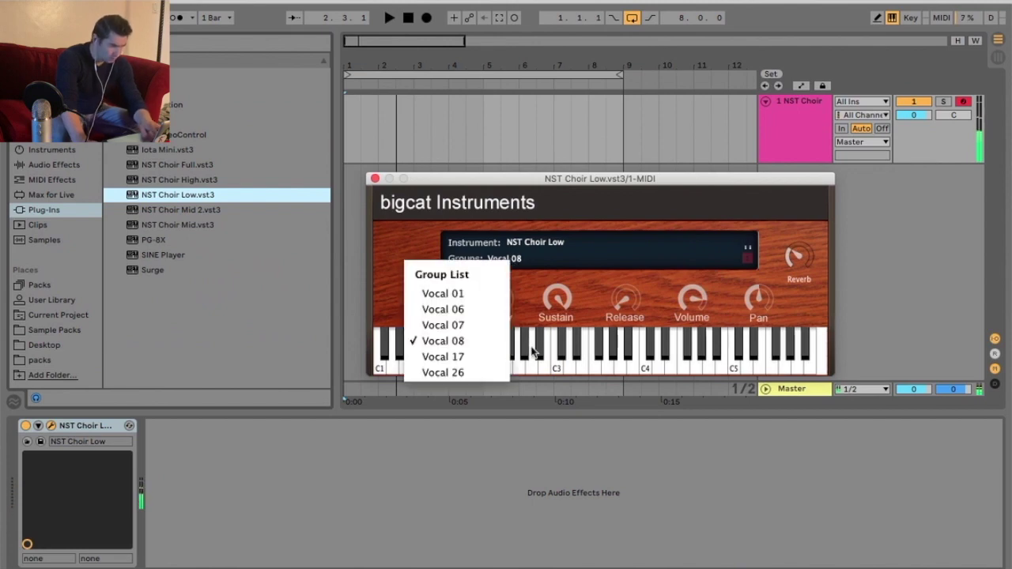
pyautogui.click(490, 357)
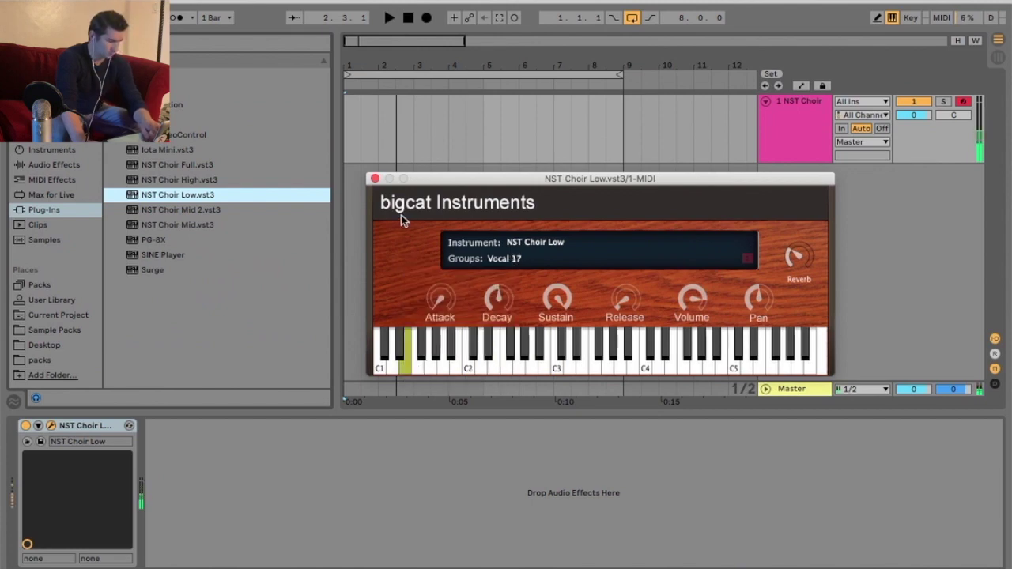
pyautogui.click(510, 261)
pyautogui.click(481, 368)
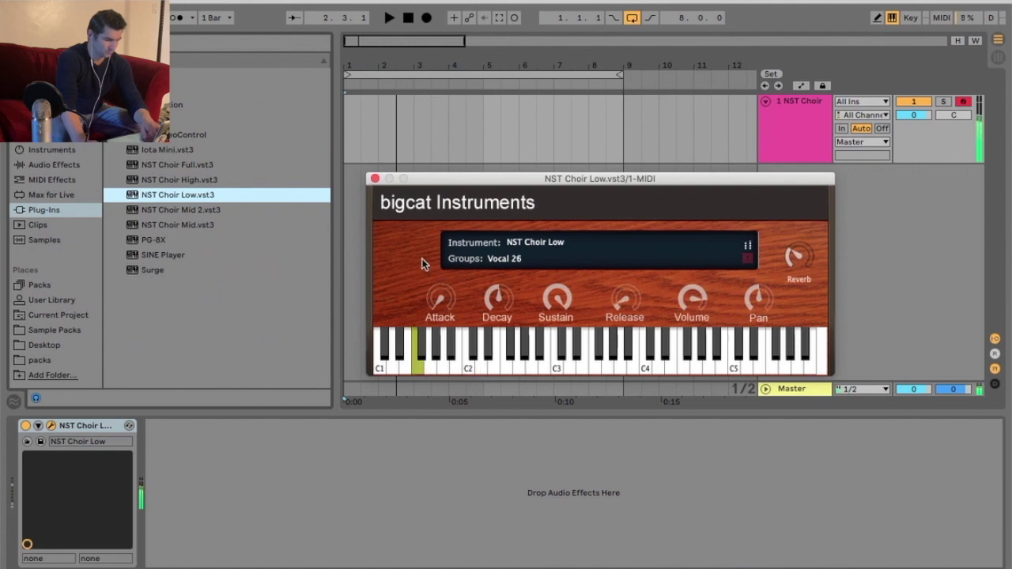
pyautogui.press('g')
pyautogui.press('a')
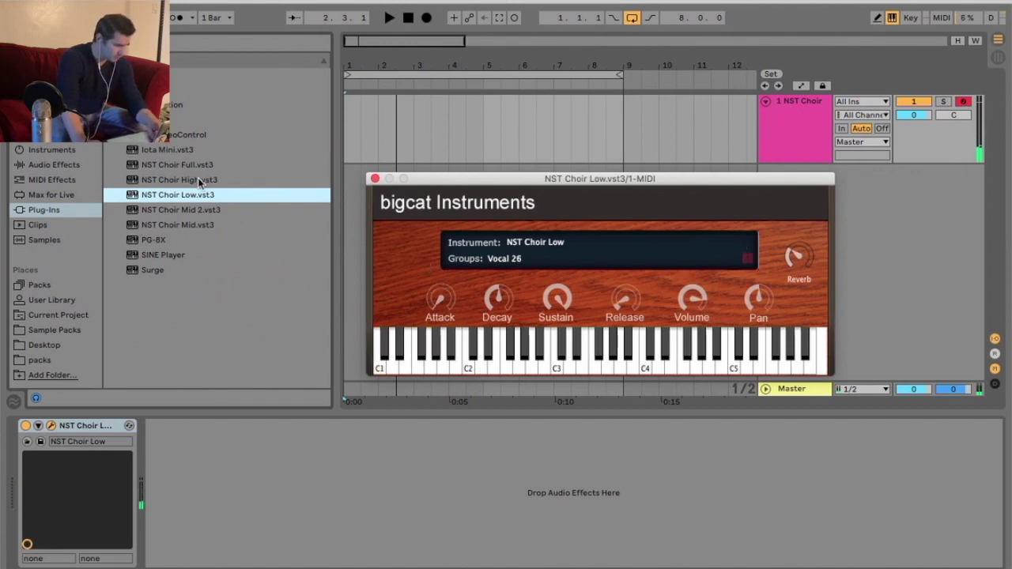
# Step: Close the NST Choir Low window and load NST Choir High on the track
pyautogui.click(375, 179)
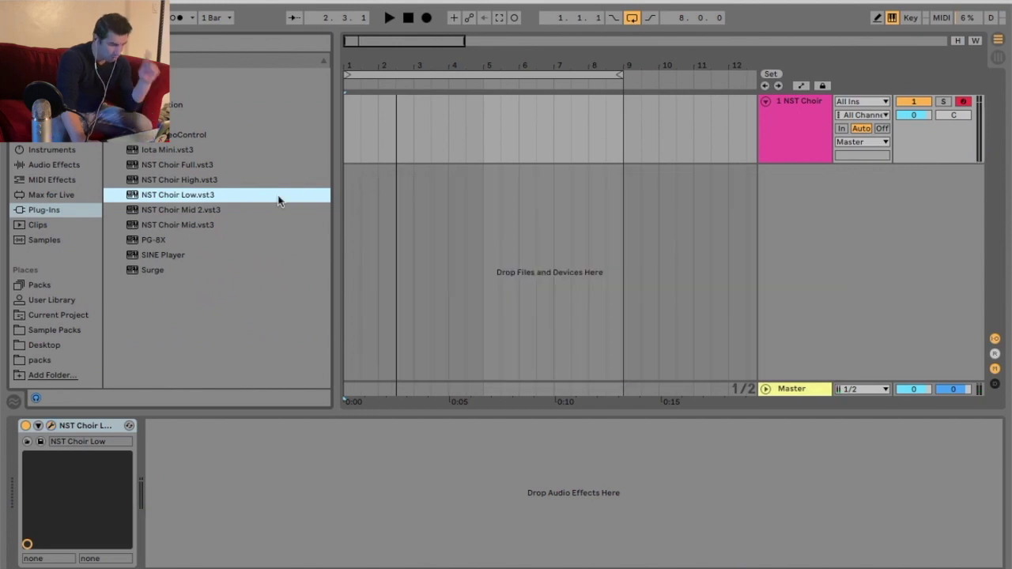
pyautogui.click(203, 179)
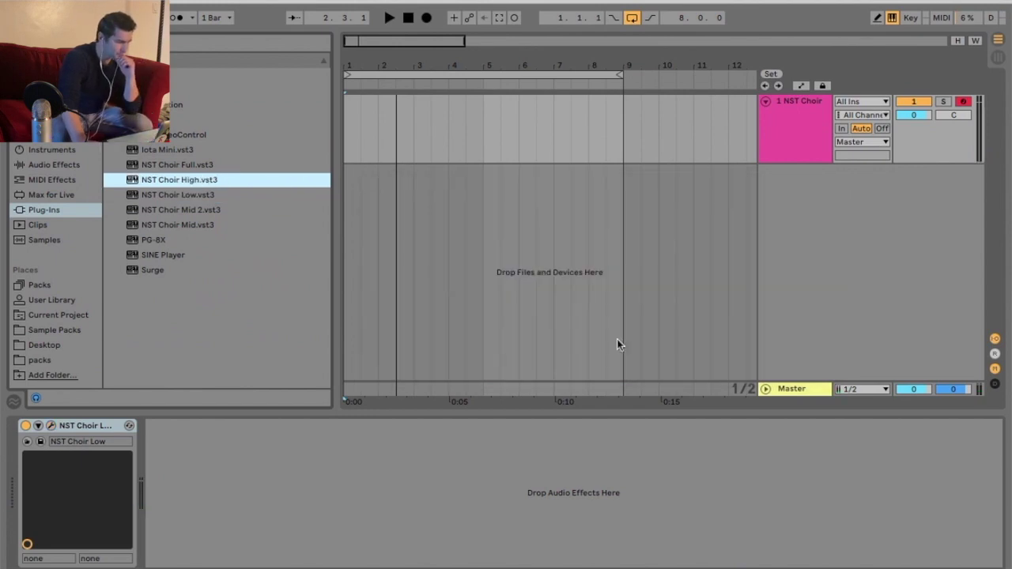
pyautogui.press('Return')
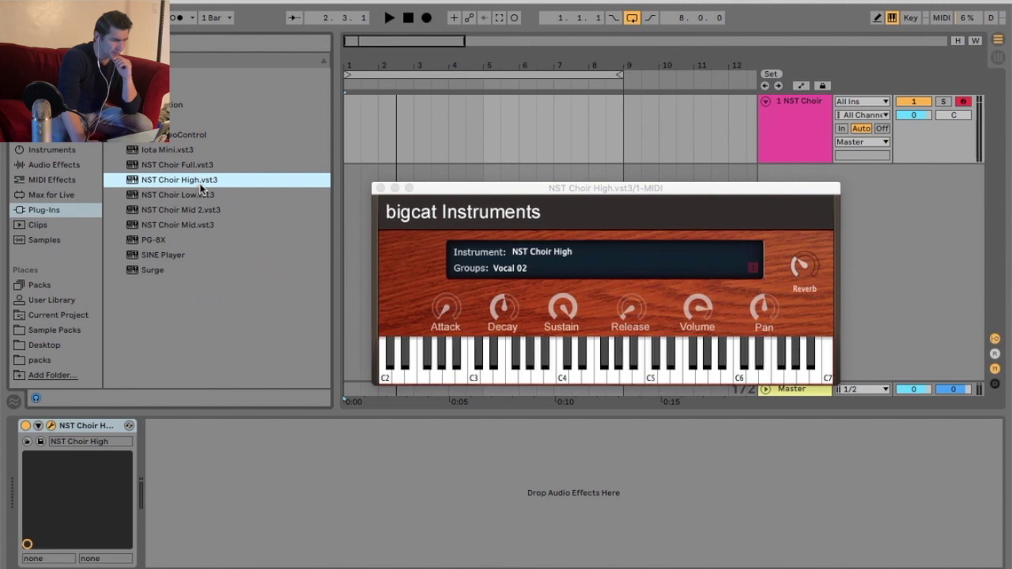
pyautogui.click(202, 164)
pyautogui.click(205, 179)
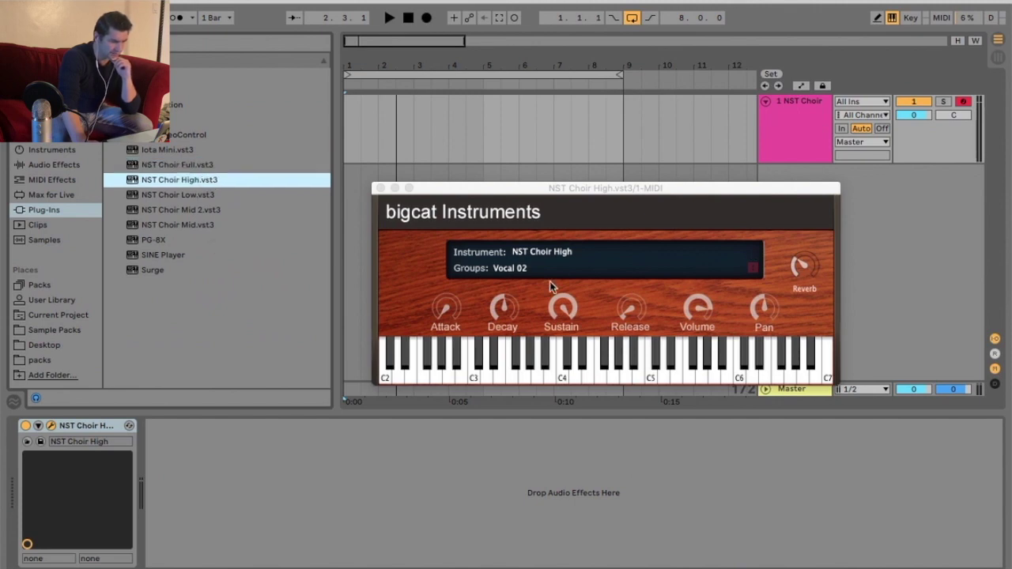
# Step: Keep NST Choir High on the Vocal 02 group and audition it with single notes, shifting the keyboard octave to reach the C4 range
pyautogui.click(521, 279)
pyautogui.click(431, 271)
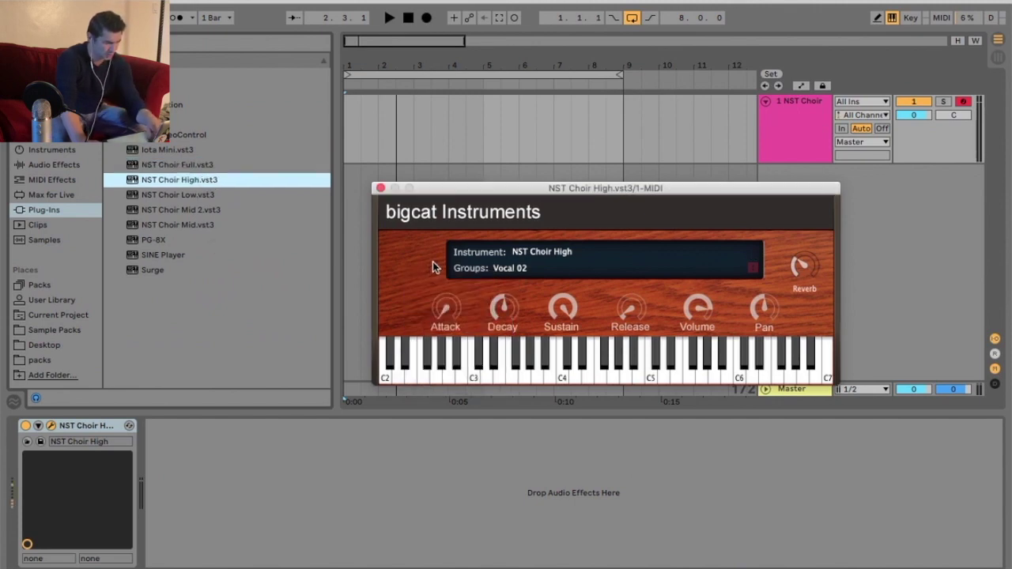
pyautogui.press('d')
pyautogui.press('x')
pyautogui.press('d')
pyautogui.press('x')
pyautogui.press('d')
pyautogui.press('z')
pyautogui.press('d')
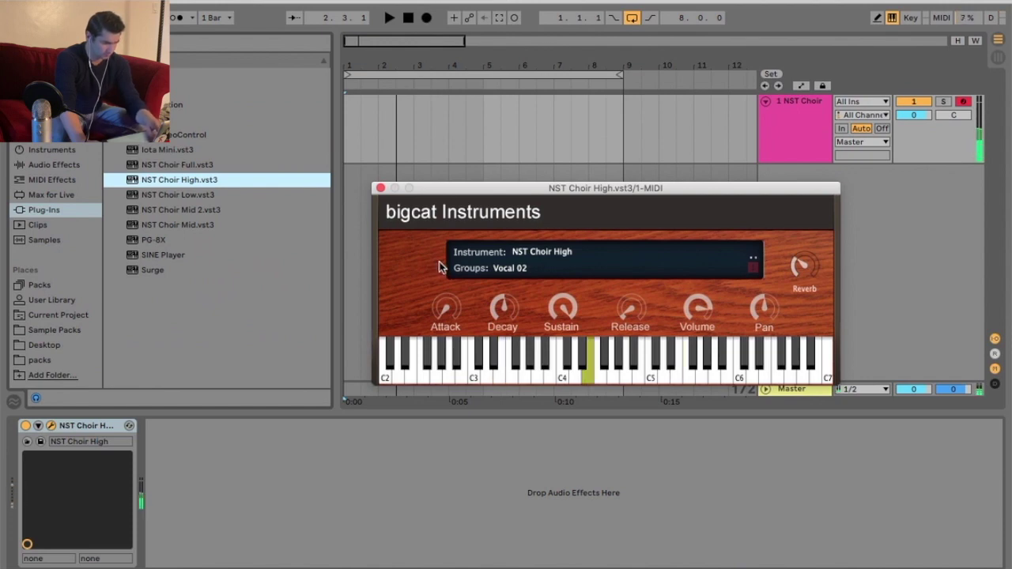
pyautogui.press('a')
# Step: Audition the NST Choir High groups Vocal 14 and Vocal 19 in turn, playing notes around C4 and E4
pyautogui.click(513, 270)
pyautogui.click(509, 317)
pyautogui.press('a')
pyautogui.press('d')
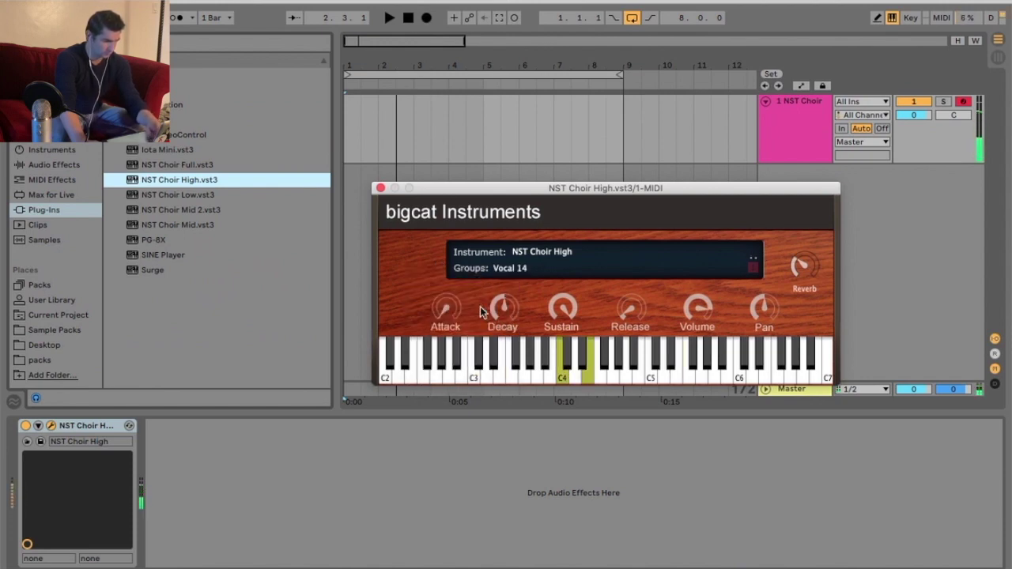
pyautogui.click(523, 281)
pyautogui.click(497, 336)
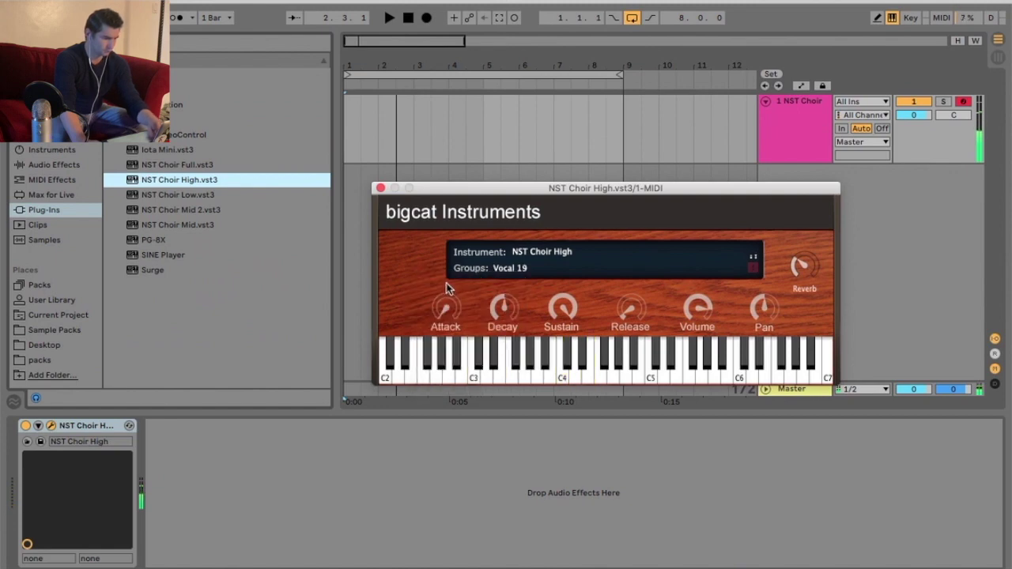
pyautogui.press('a')
# Step: Switch NST Choir High to the Vocal 20 group and audition it with single notes
pyautogui.click(522, 269)
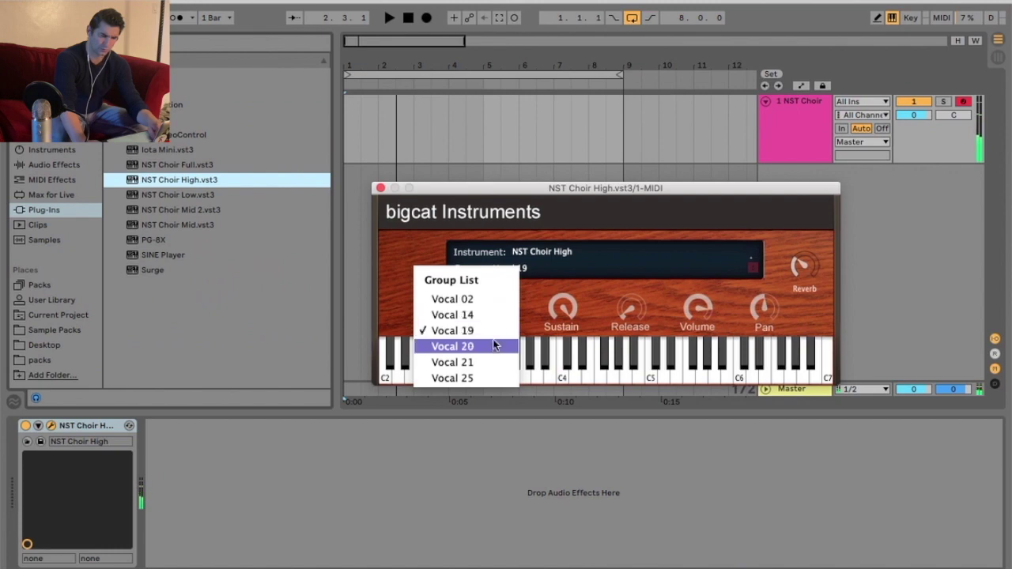
pyautogui.click(497, 346)
pyautogui.press('a')
pyautogui.press('s')
pyautogui.press('a')
# Step: Switch NST Choir High to the Vocal 21 group, lower the keyboard by one octave and play several notes
pyautogui.click(502, 273)
pyautogui.click(441, 366)
pyautogui.press('z')
pyautogui.press('d')
pyautogui.press('g')
pyautogui.press('d')
pyautogui.press(';')
# Step: Switch NST Choir High to the Vocal 25 group, audition it with E and C notes, and move its window slightly higher
pyautogui.click(511, 271)
pyautogui.click(478, 382)
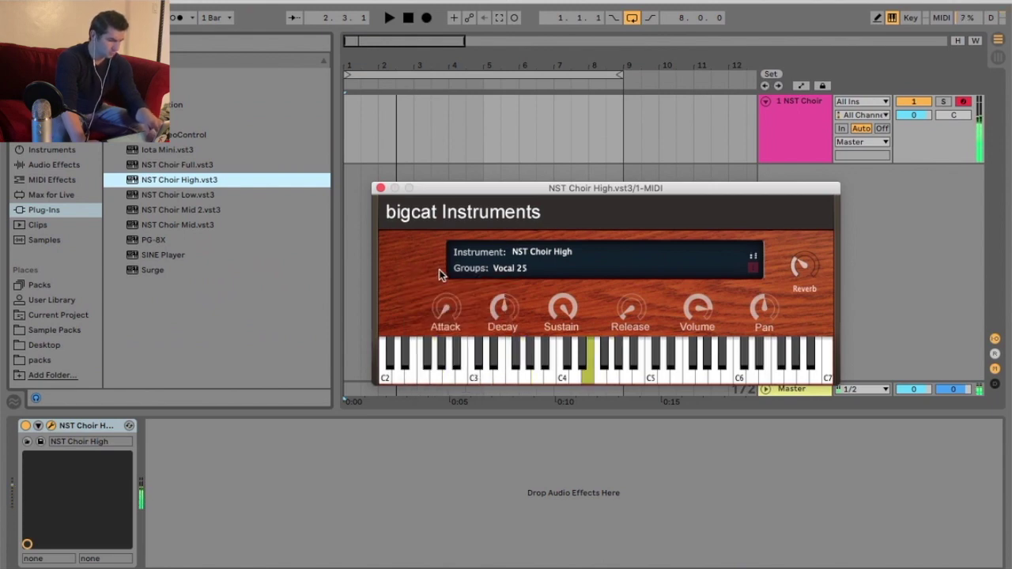
pyautogui.press('d')
pyautogui.press('a')
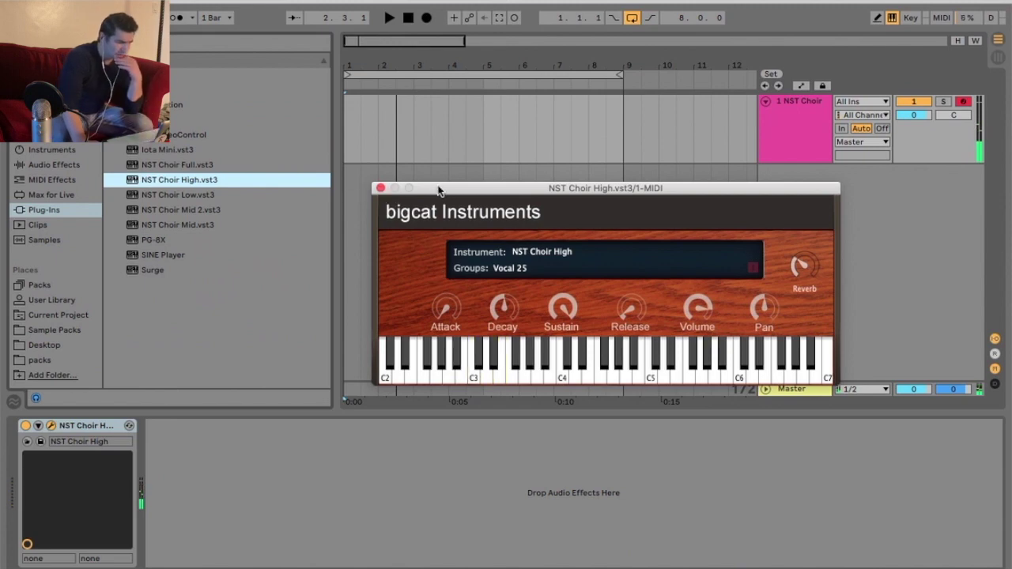
pyautogui.moveTo(442, 191); pyautogui.dragTo(446, 149)
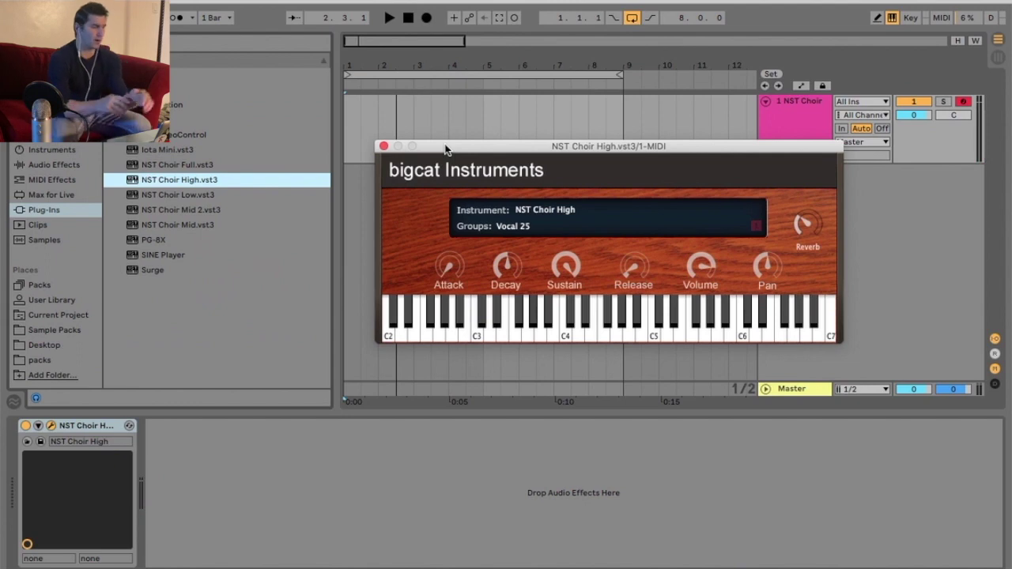